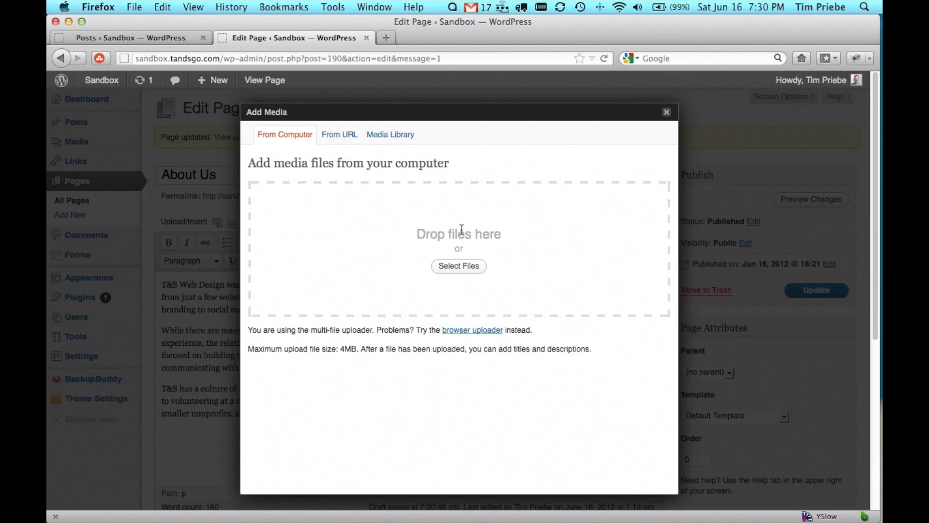
- Upload the JPG photo of the hanging painting from the Temp folder
left_click(460, 266)
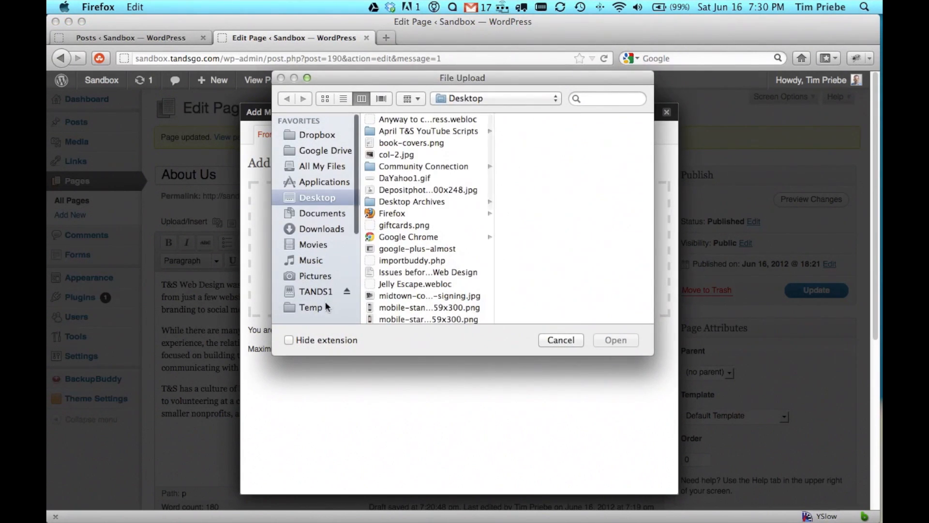
left_click(323, 305)
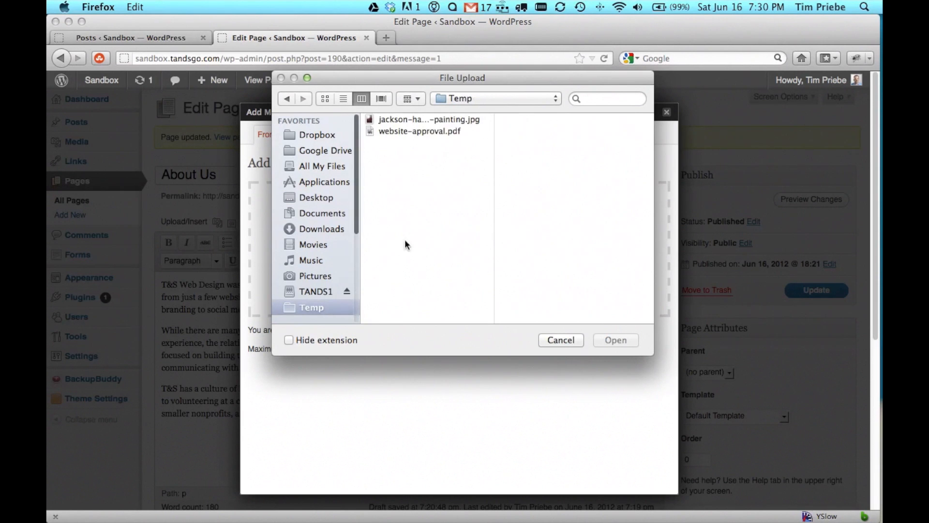
left_click(438, 119)
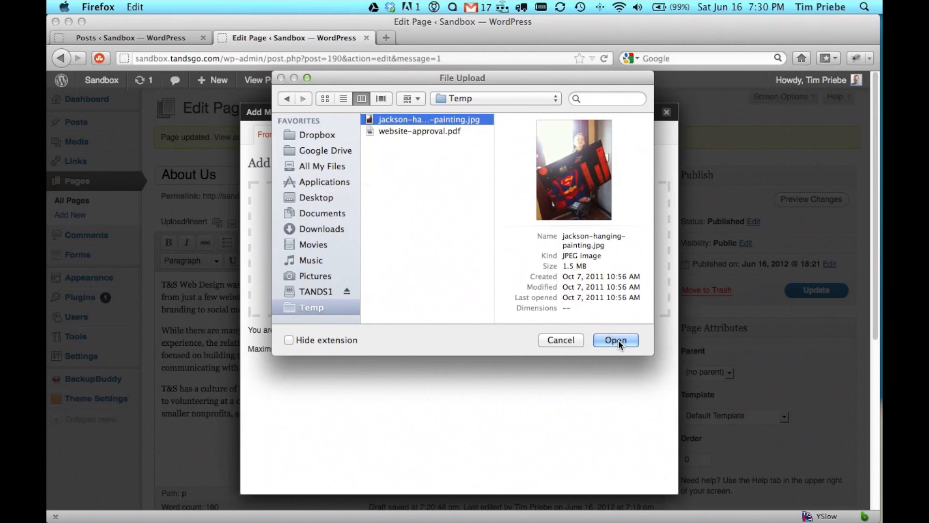
left_click(615, 340)
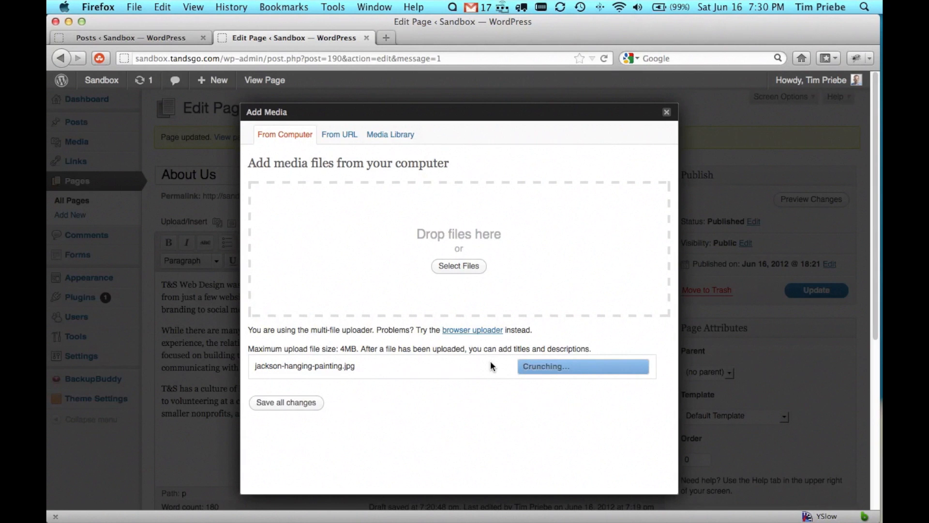
- Retitle the uploaded image with the words of its file name, capitalizing each word and replacing the hyphens with spaces
scroll(490, 361, "down", 5)
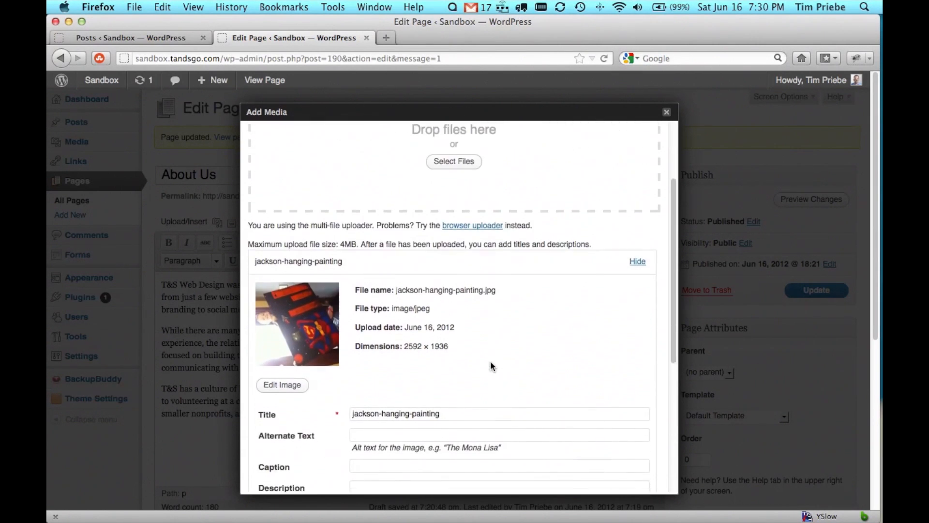
scroll(490, 360, "down", 4)
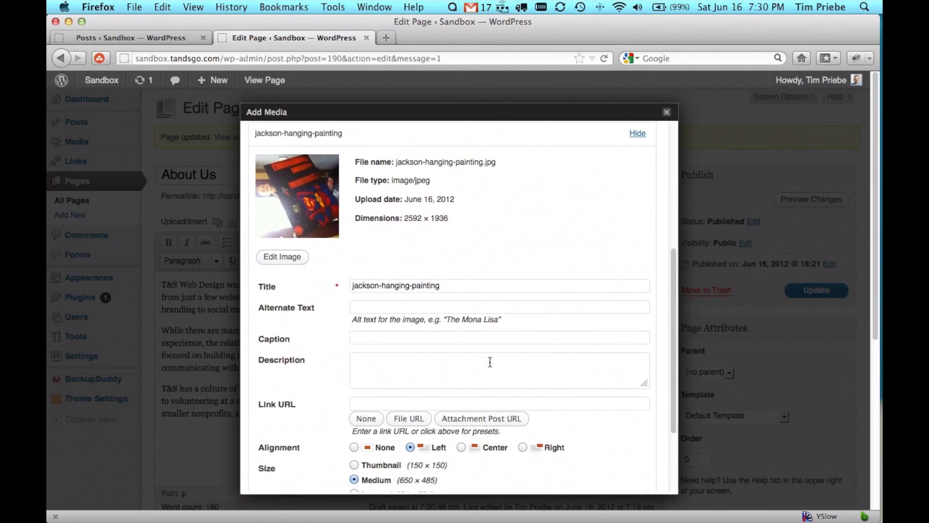
left_click(471, 286)
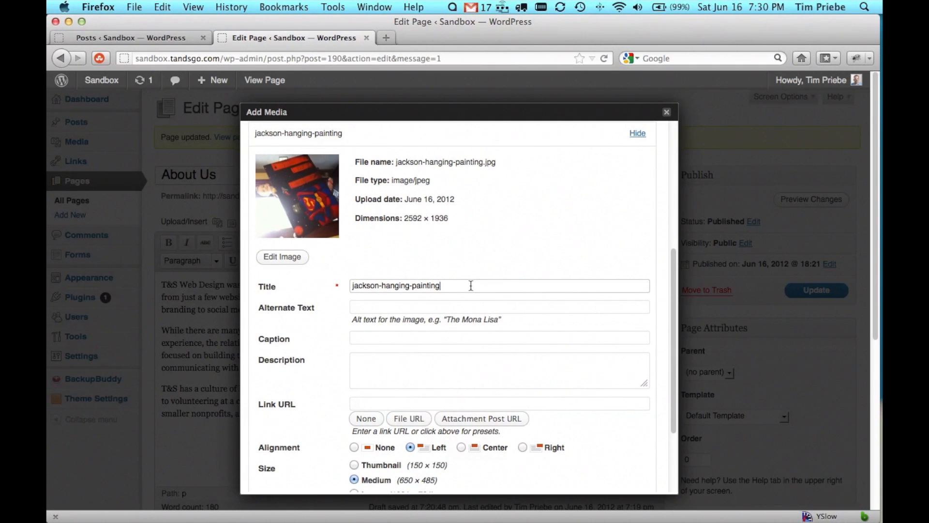
triple_click(471, 285)
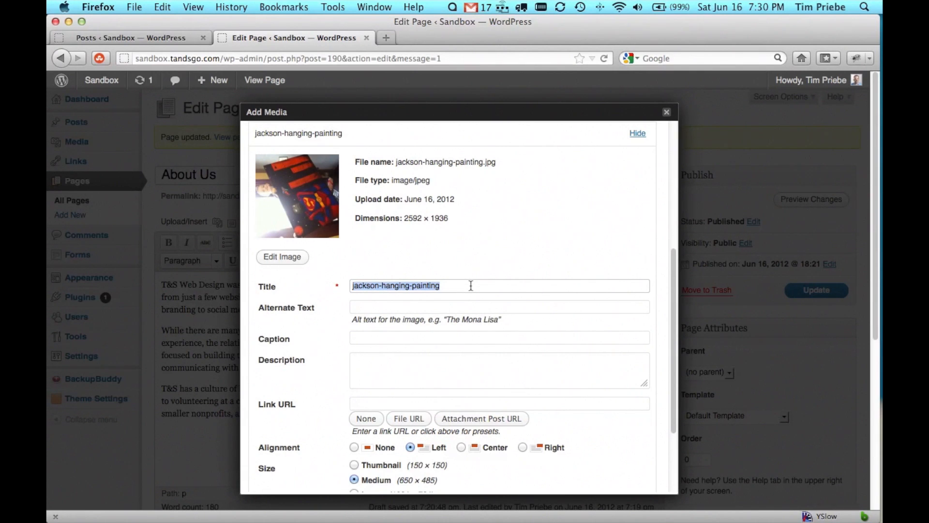
key("Right")
key("super+a")
type("Jac")
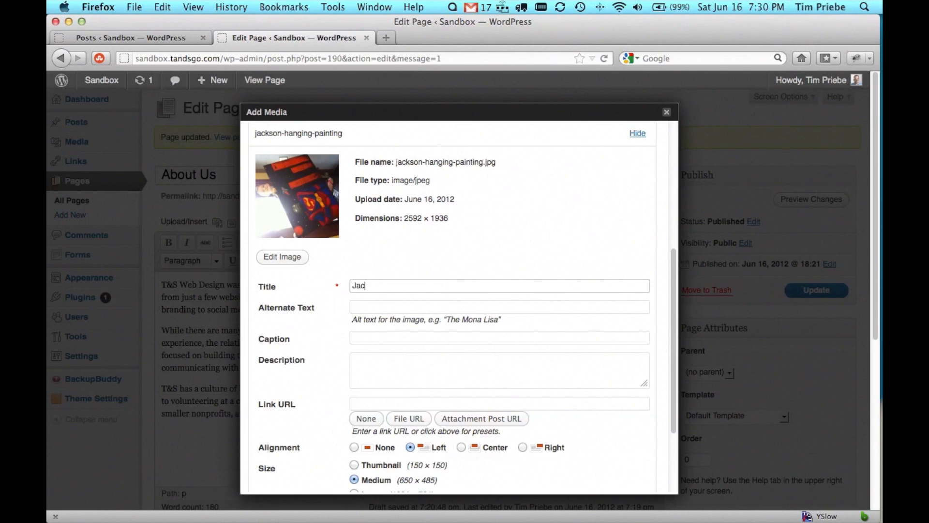
type("kson Hanging Painting")
key("Tab")
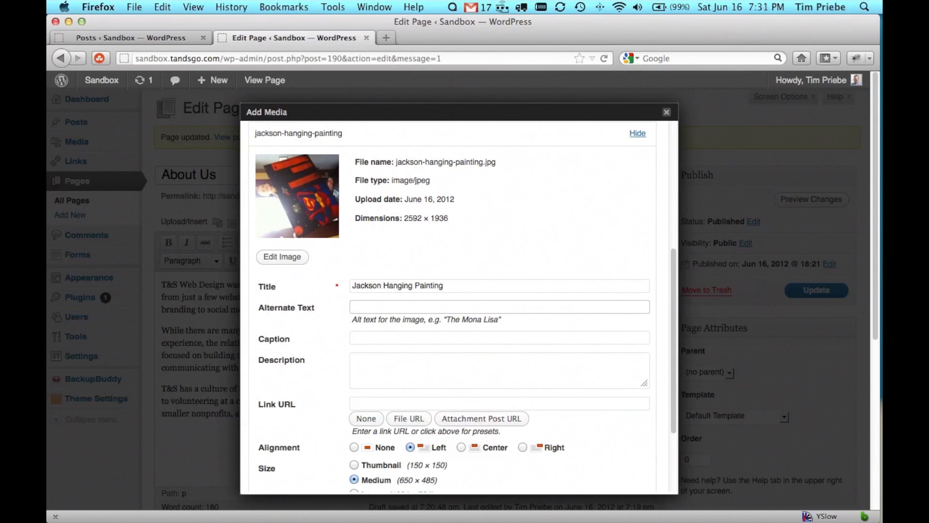
key("Tab")
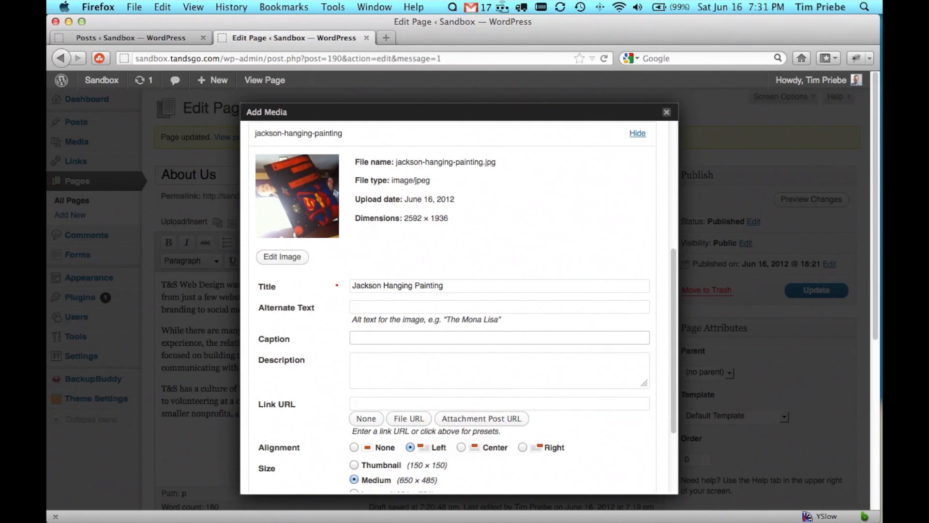
- Try the file URL as the image's link, and settle on the attachment post URL
scroll(525, 276, "down", 3)
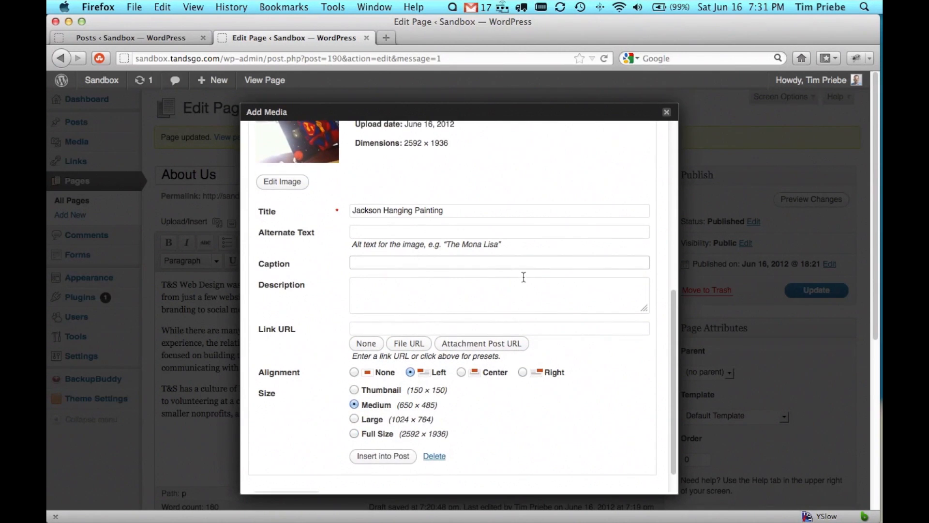
left_click(482, 344)
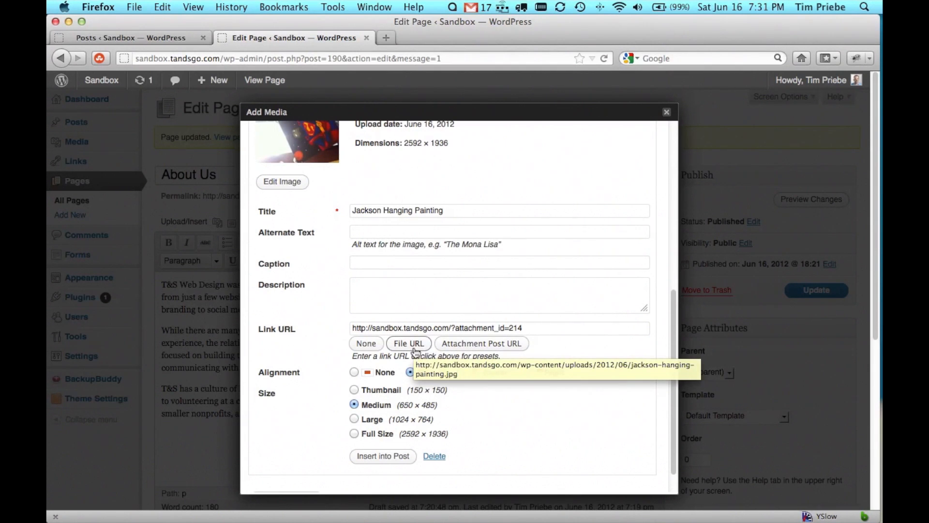
left_click(411, 344)
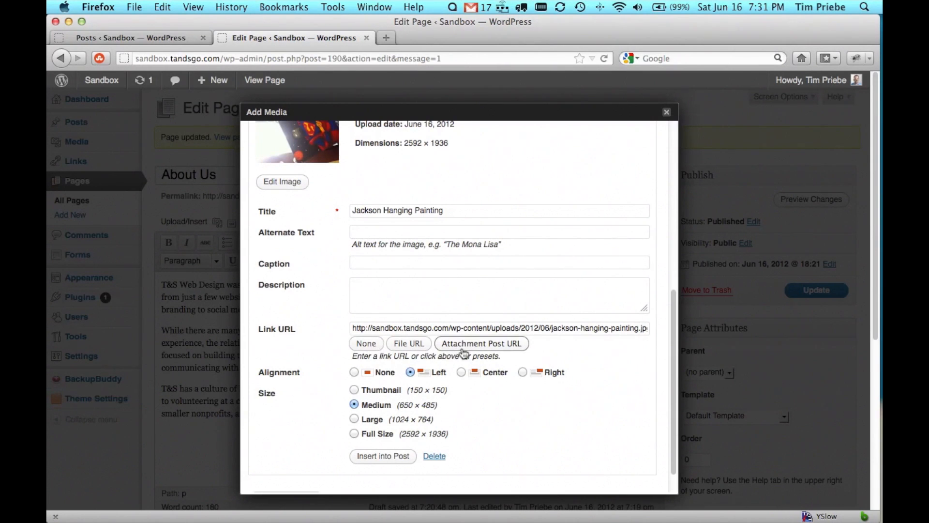
left_click(465, 348)
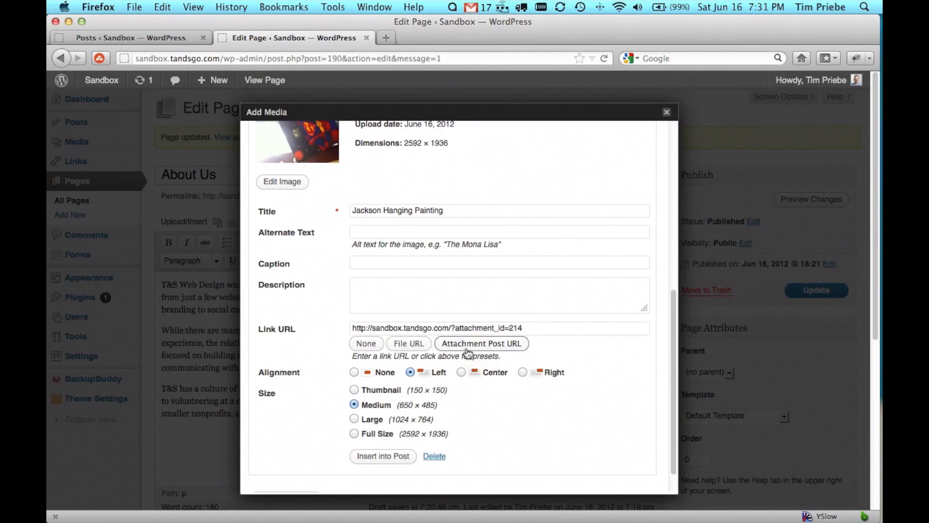
- Choose the Full Size (2592 × 1936) option for the image and insert it into the About Us page
scroll(472, 356, "down", 2)
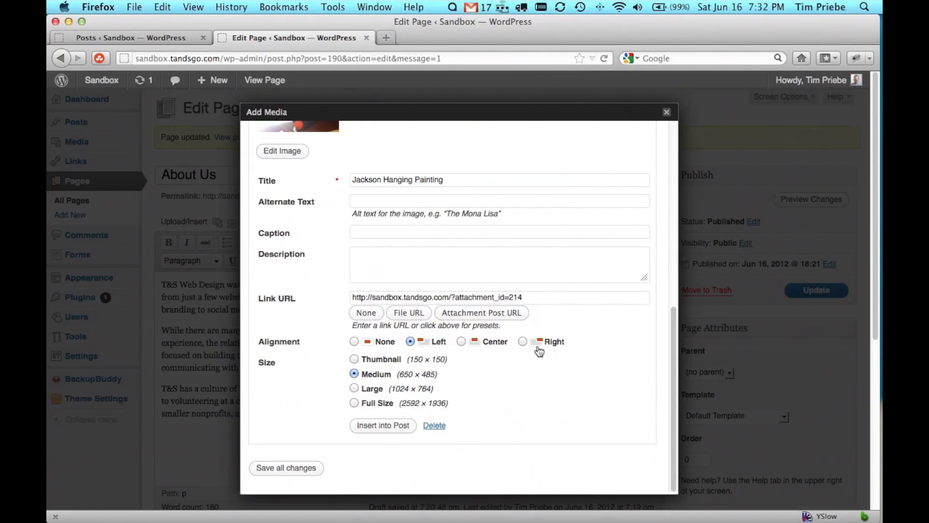
left_click(372, 365)
left_click(355, 402)
left_click(383, 426)
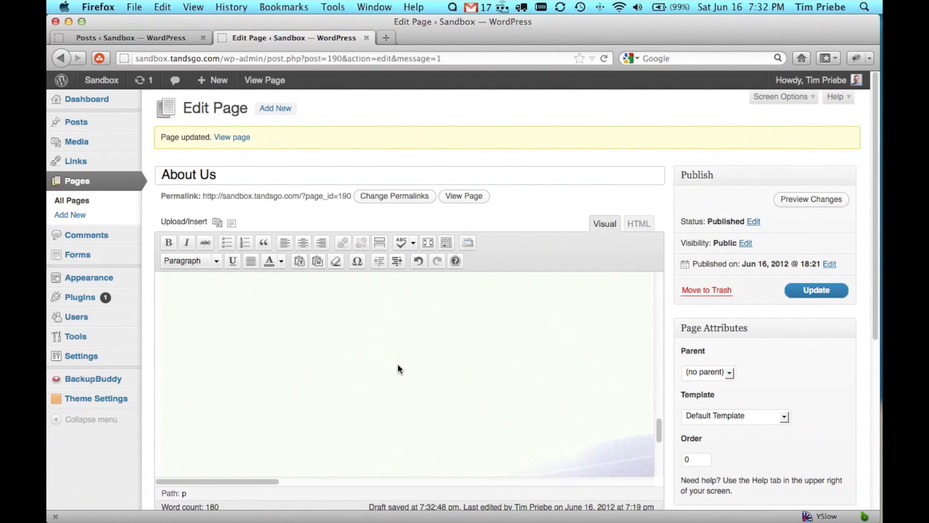
- Preview the About Us page, examine how the full-size image sits with the text, and close the preview
scroll(397, 363, "down", 3)
scroll(397, 362, "up", 5)
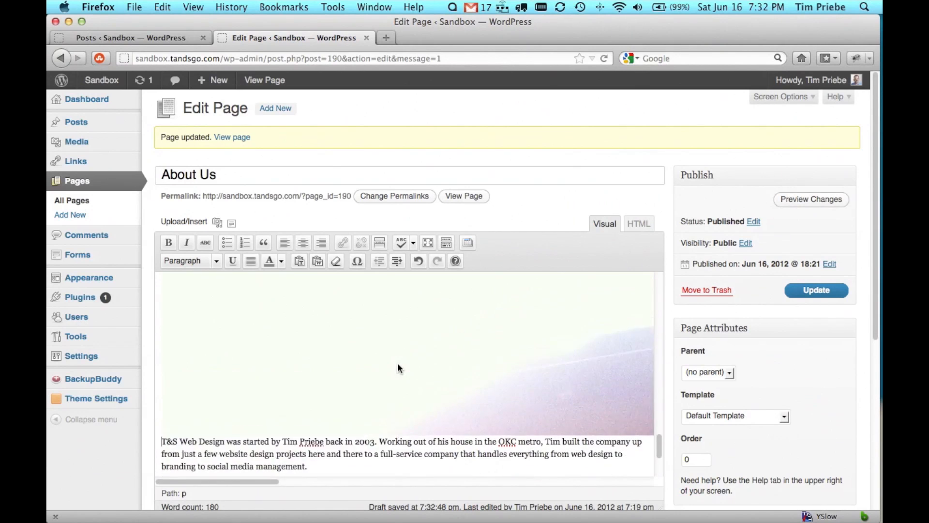
left_click(827, 199)
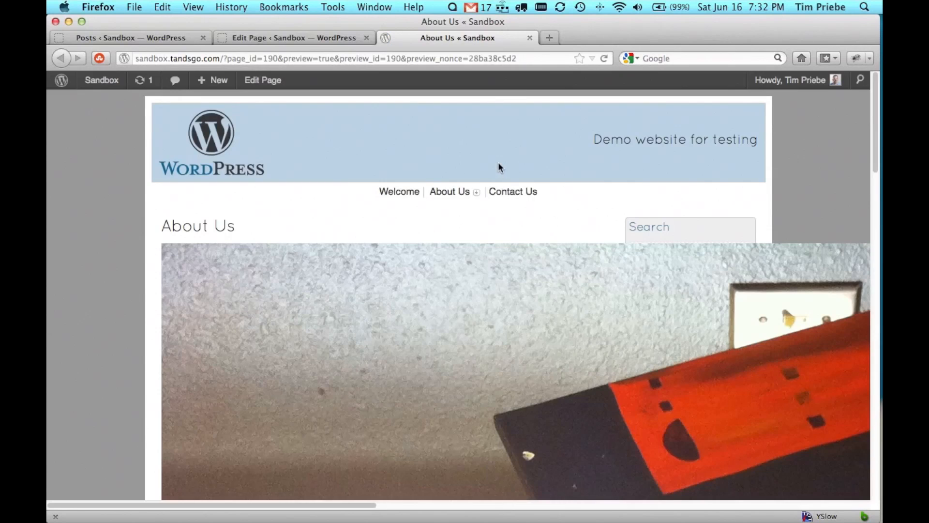
mouse_move(472, 193)
scroll(472, 193, "down", 10)
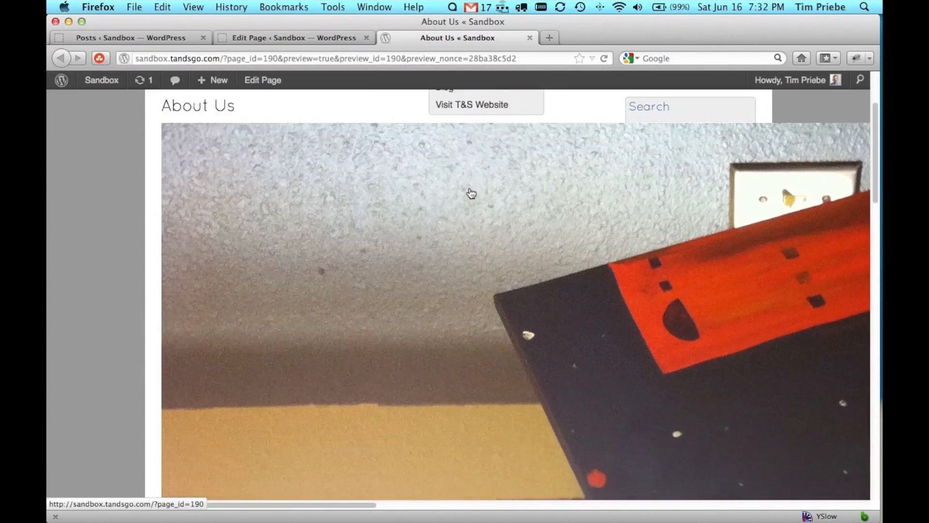
scroll(472, 194, "down", 10)
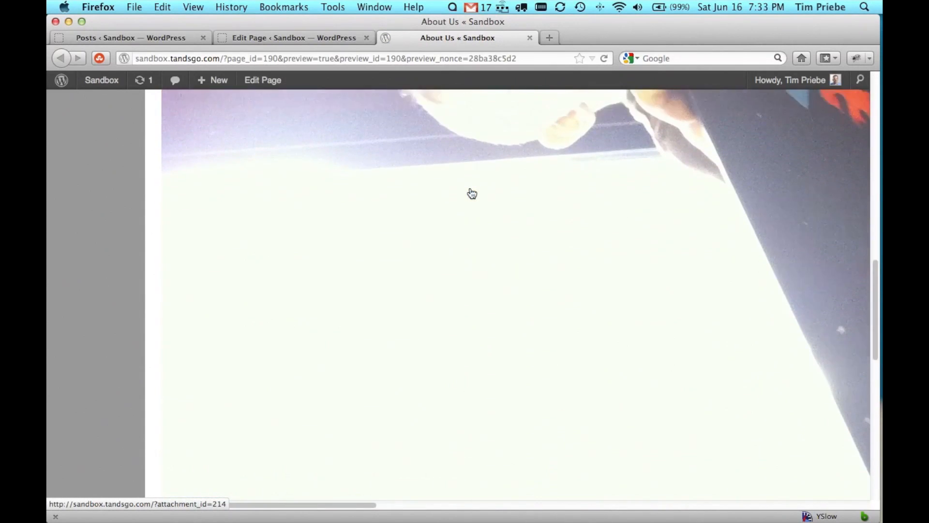
scroll(472, 193, "down", 5)
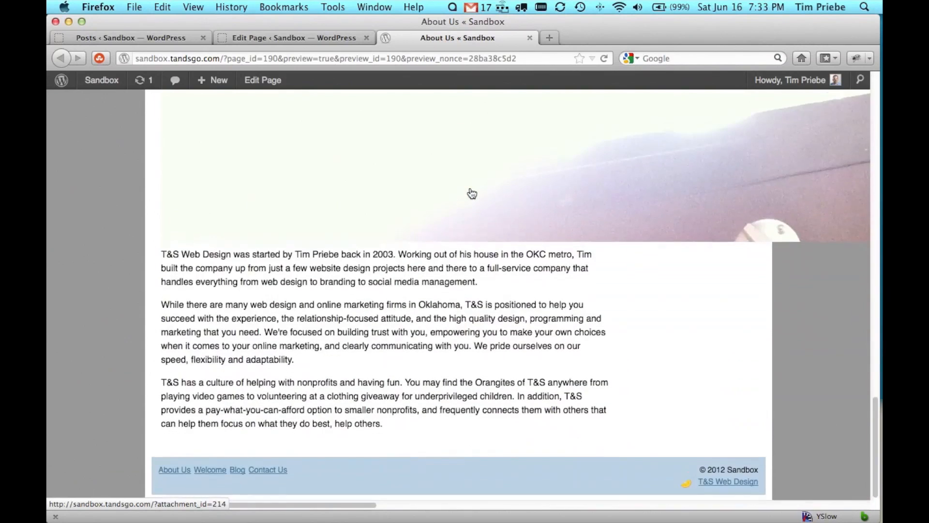
scroll(472, 193, "up", 20)
scroll(472, 194, "up", 2)
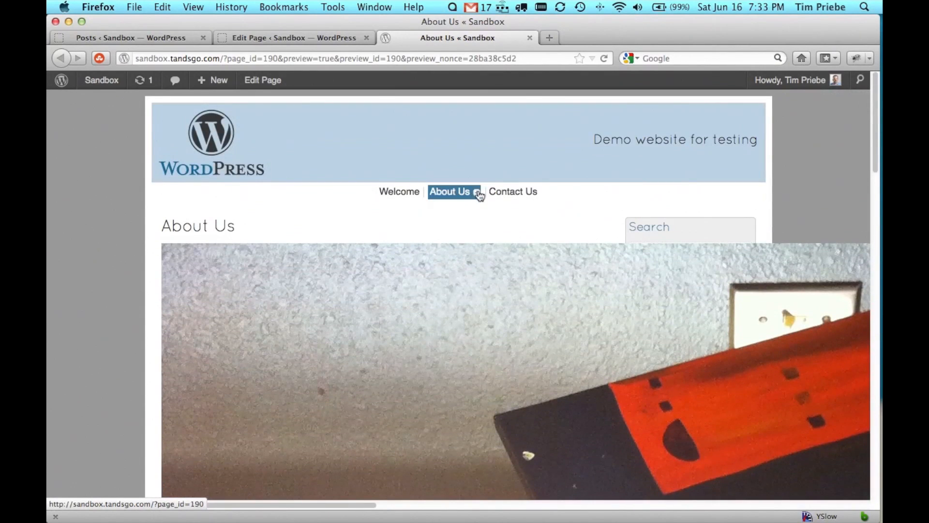
left_click(529, 38)
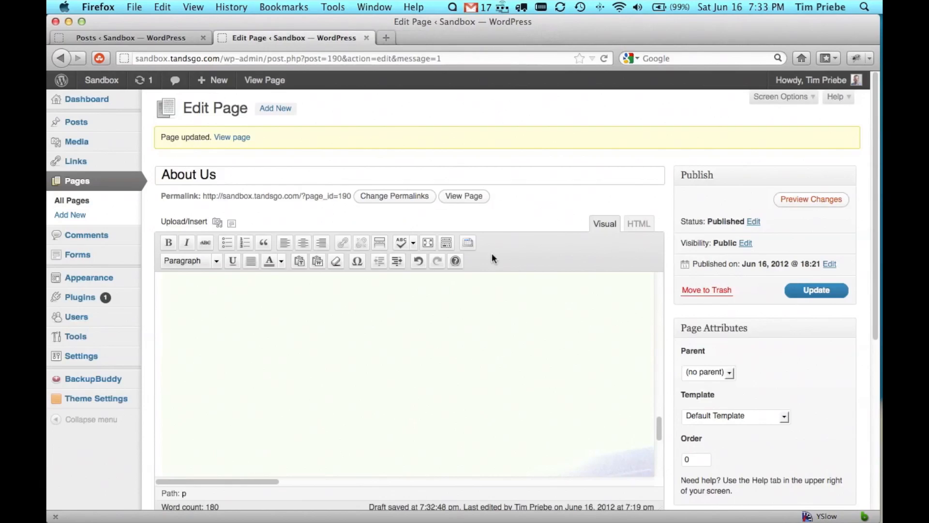
- Remove the full-size image from the About Us page content
left_click(403, 347)
left_click(199, 288)
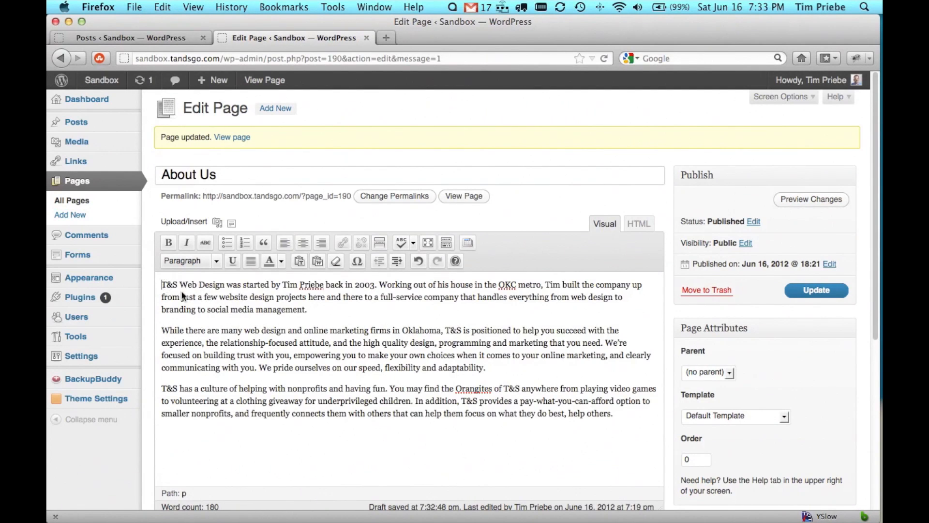
- Rotate the uploaded image in the page's gallery clockwise and save the change for all image sizes
left_click(218, 225)
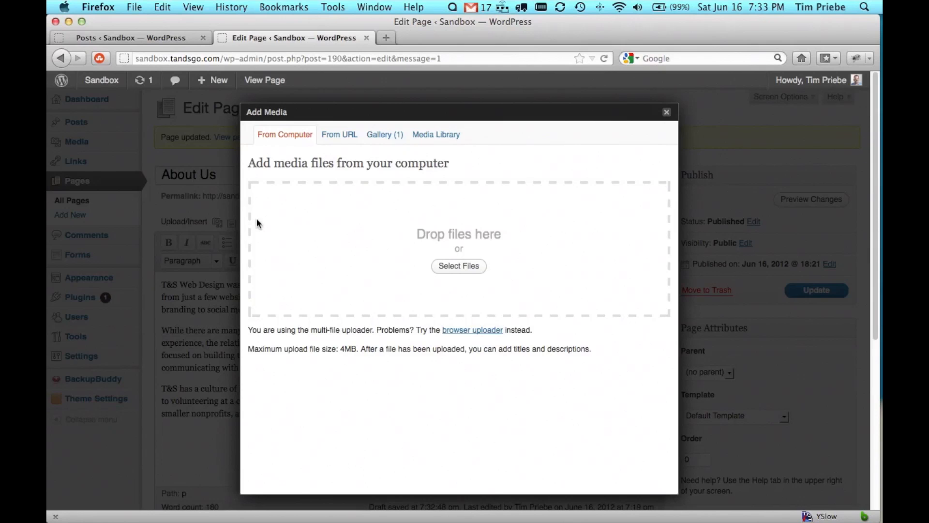
left_click(389, 139)
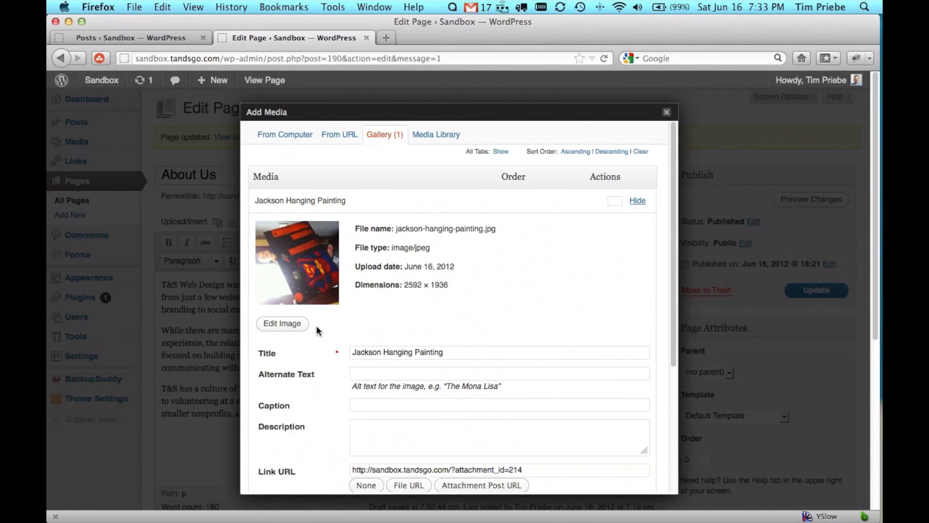
left_click(291, 328)
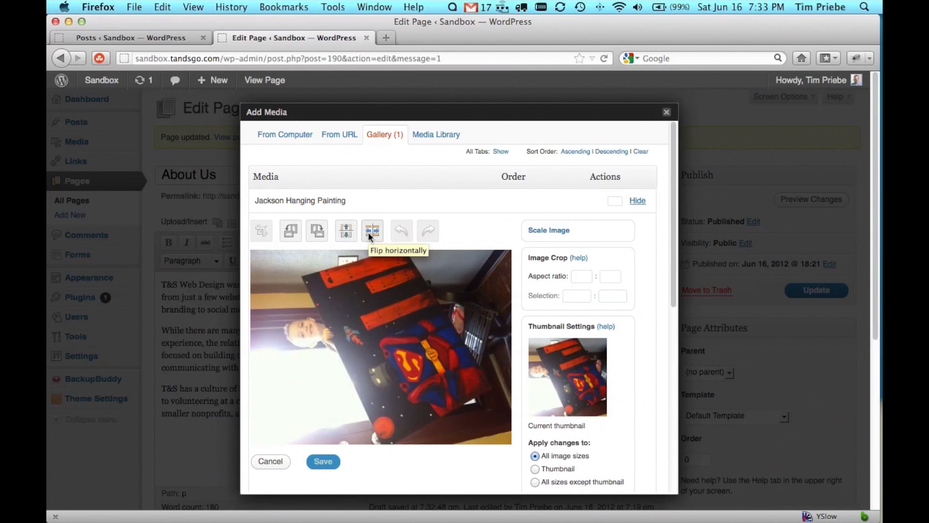
left_click(320, 231)
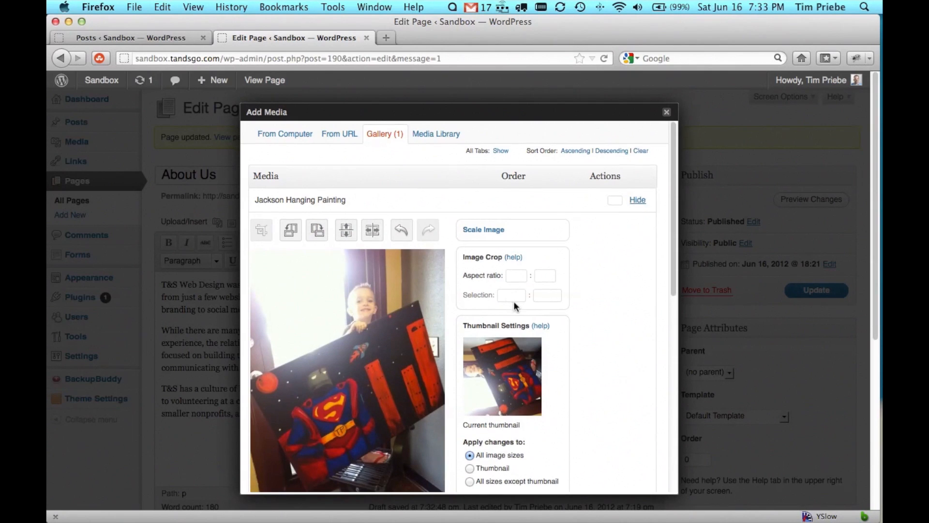
scroll(515, 306, "down", 3)
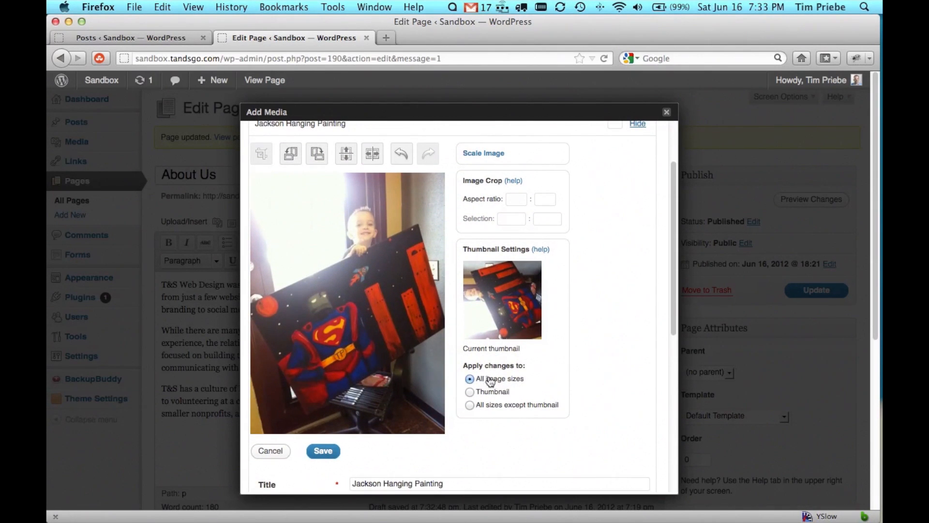
scroll(513, 412, "down", 3)
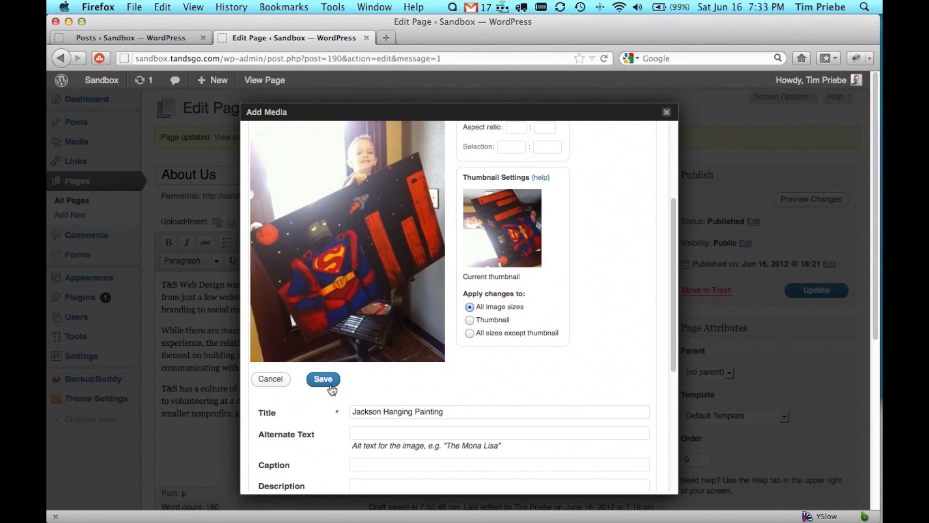
left_click(329, 383)
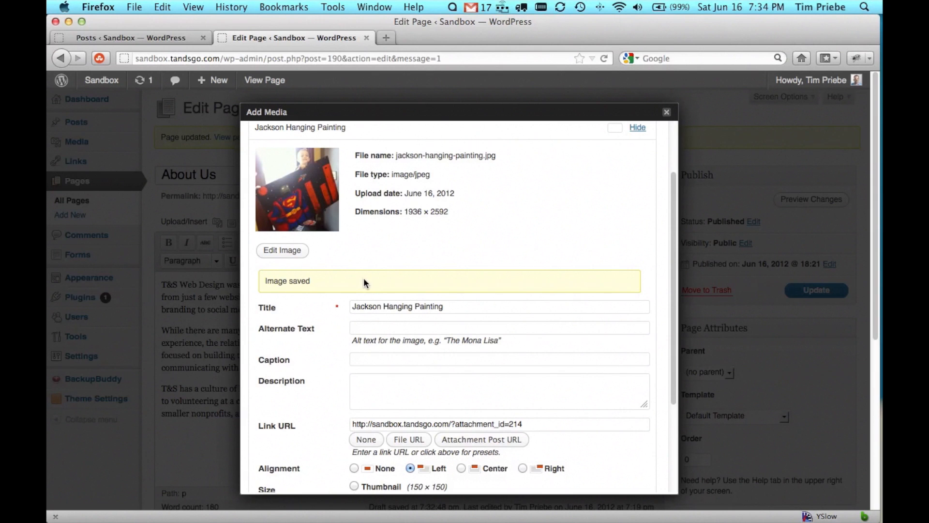
- Insert the rotated image into the page at Thumbnail size (150 × 150) and preview the page
scroll(439, 289, "down", 5)
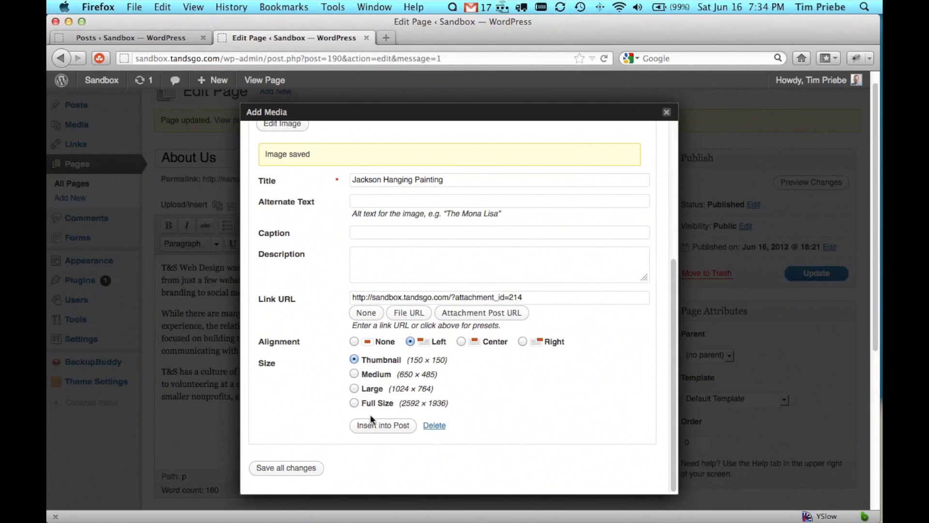
left_click(376, 428)
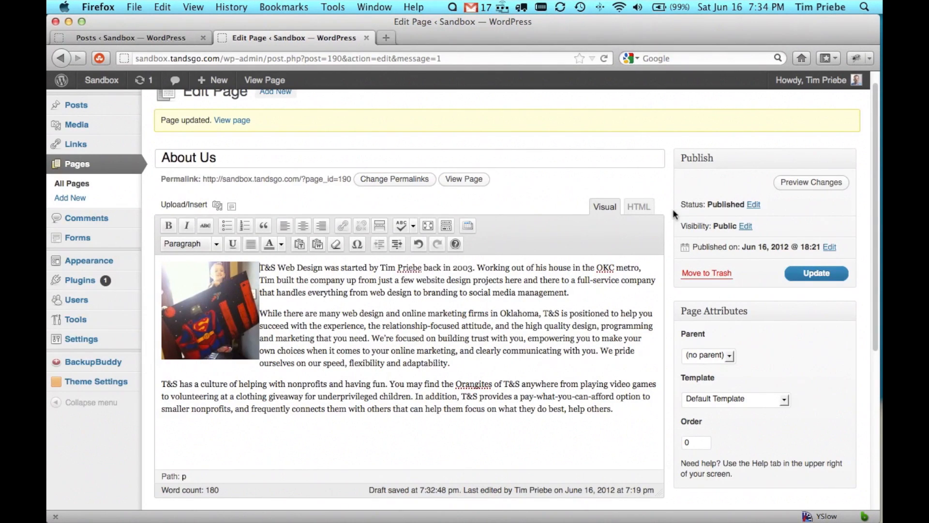
left_click(785, 183)
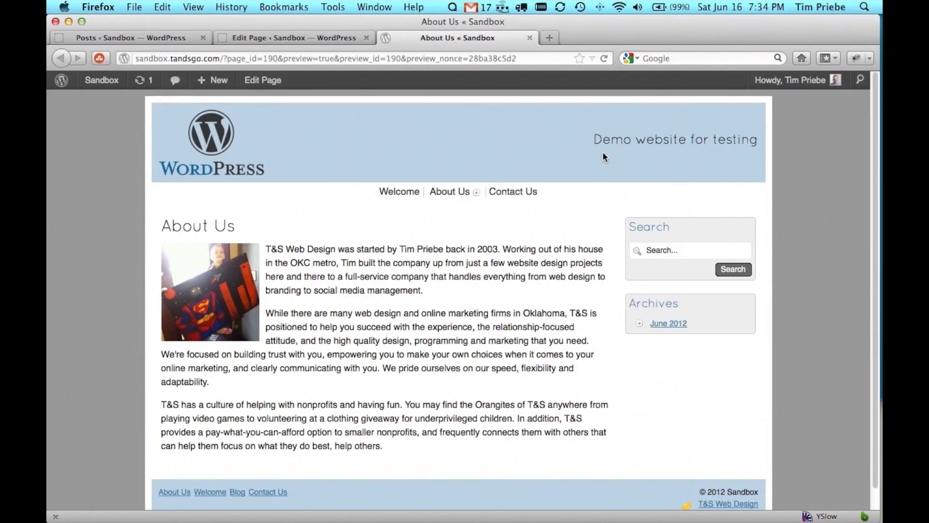
- Open the thumbnail's linked attachment page from the preview, examine the full image, return to the About Us page and close the preview
left_click(220, 287)
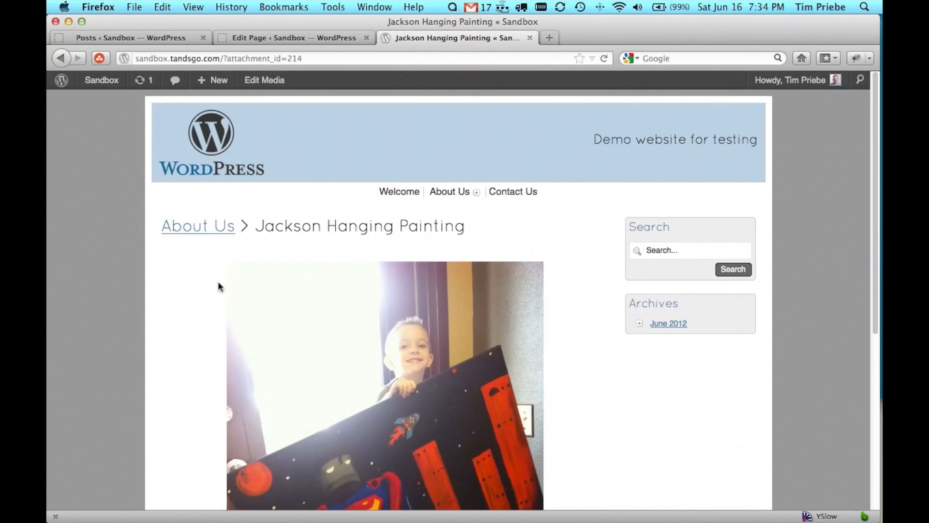
scroll(322, 300, "down", 3)
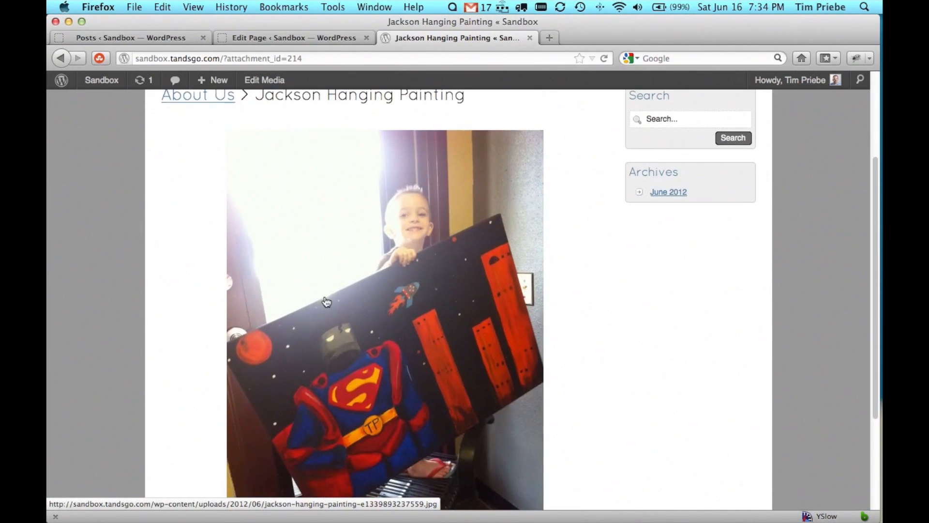
scroll(327, 302, "down", 3)
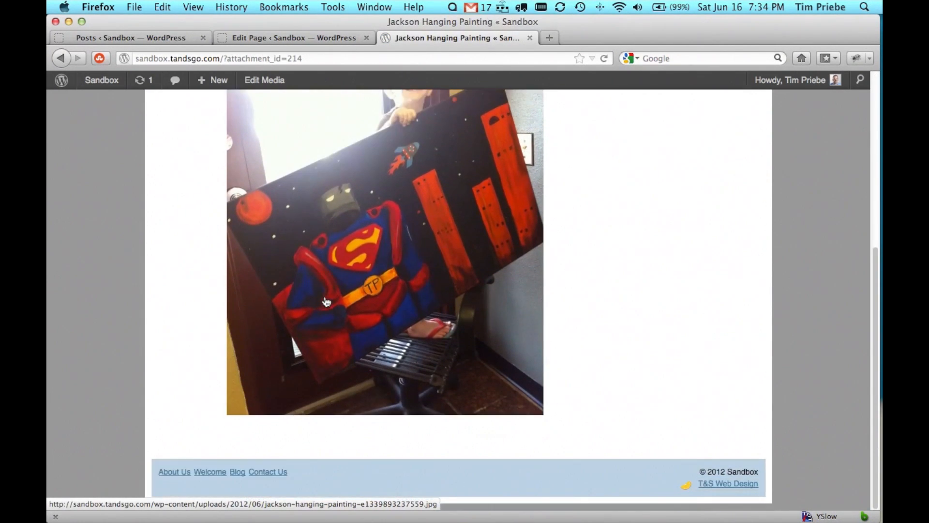
scroll(327, 302, "up", 6)
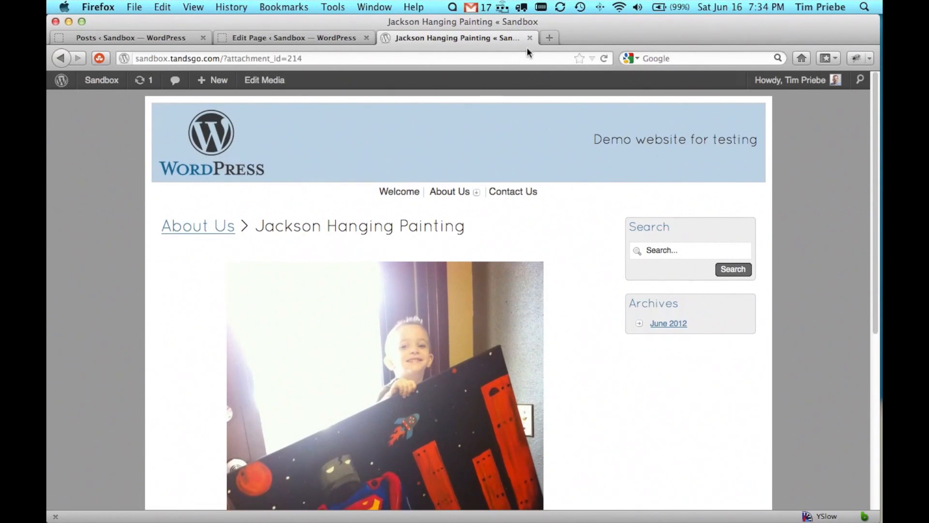
left_click(66, 59)
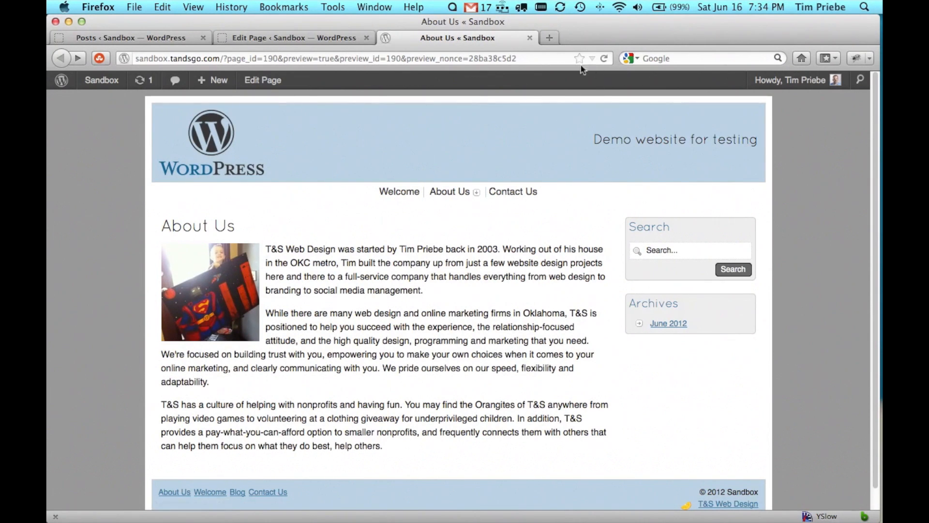
left_click(532, 37)
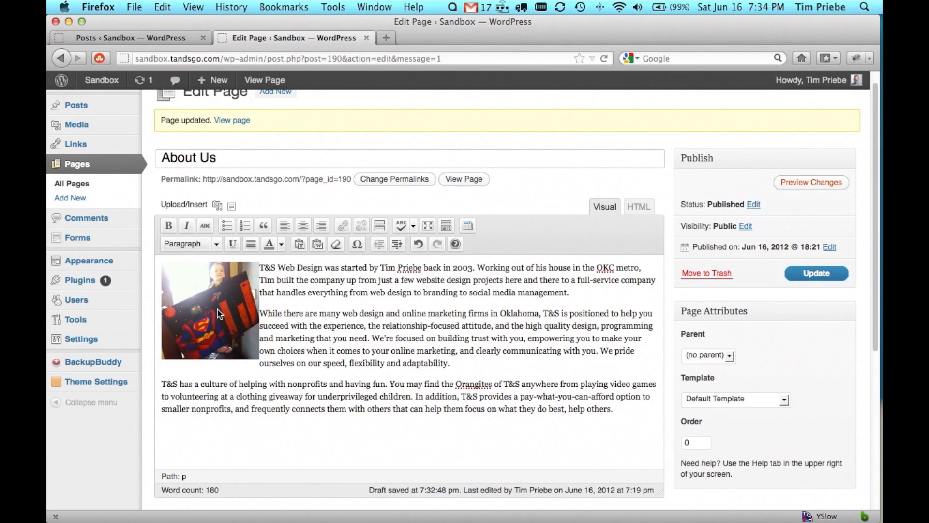
- Open the page's gallery image for editing and set the changes to apply to the Thumbnail only
left_click(217, 204)
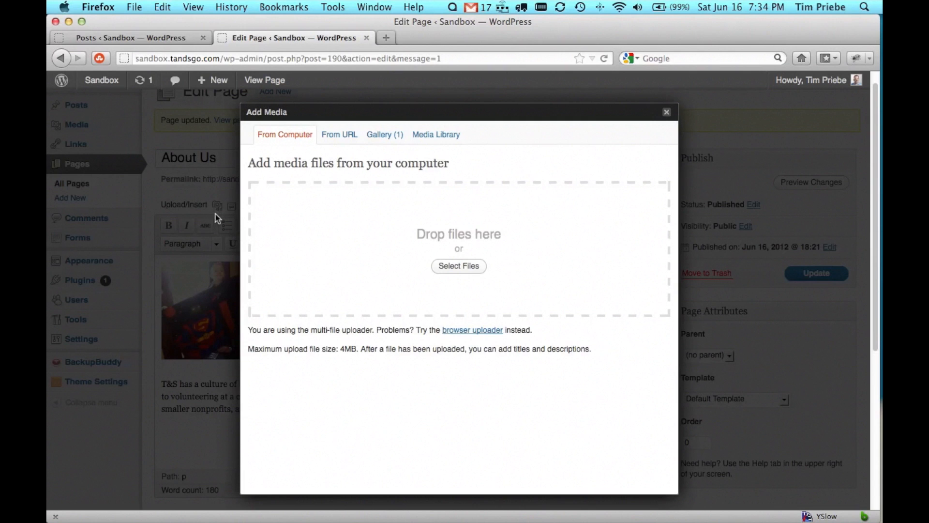
left_click(382, 138)
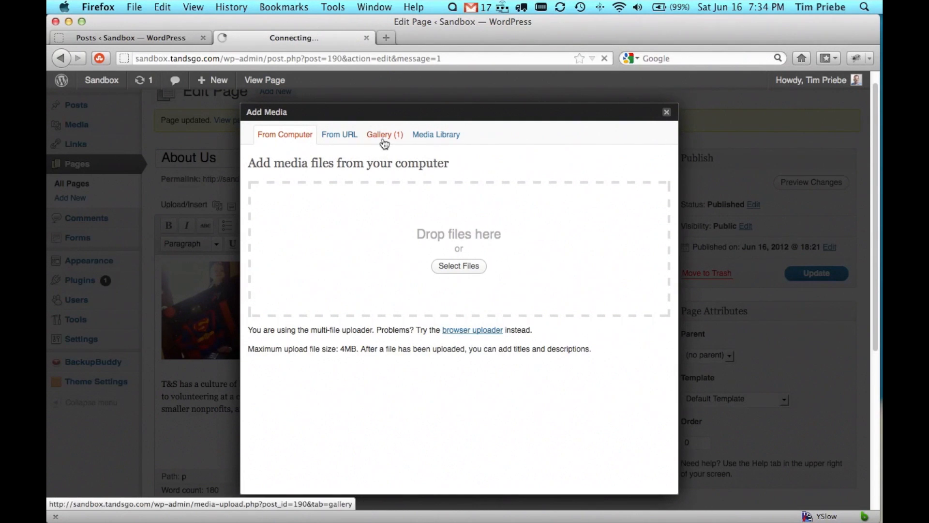
left_click(282, 325)
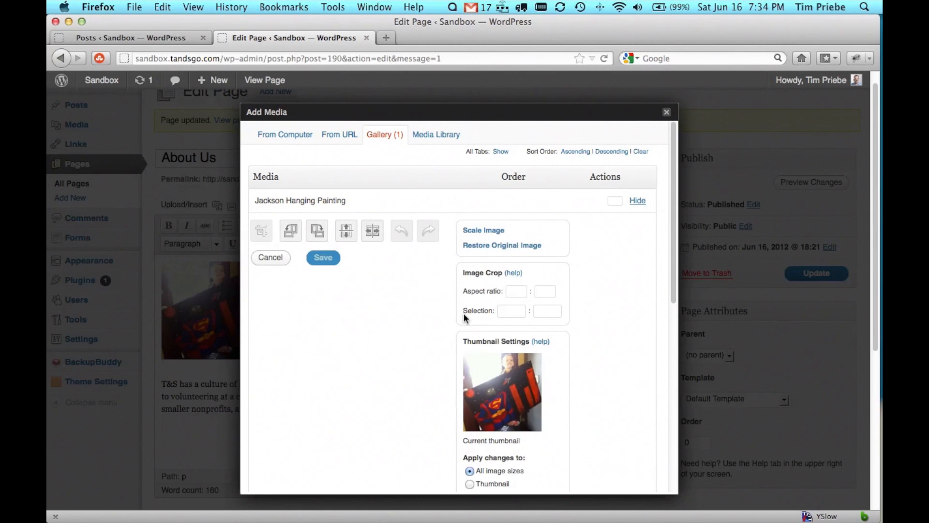
scroll(586, 327, "down", 3)
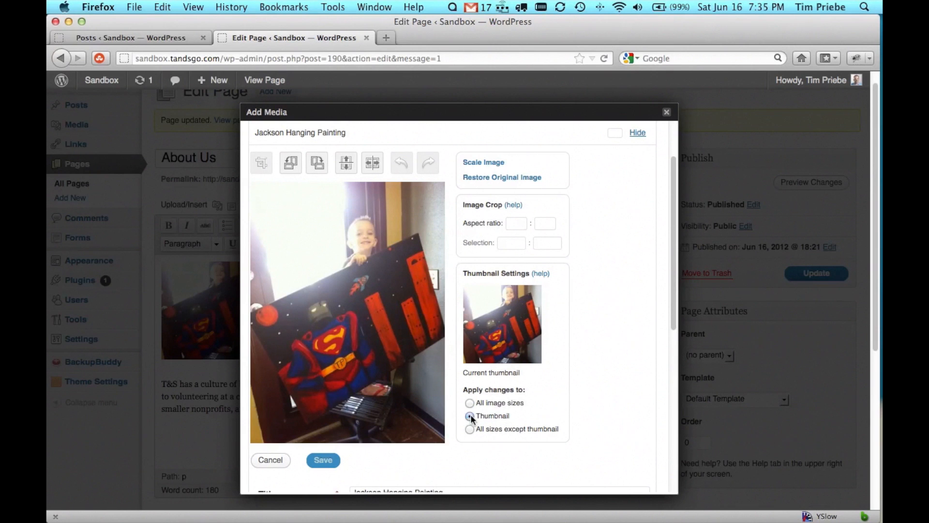
scroll(471, 415, "down", 1)
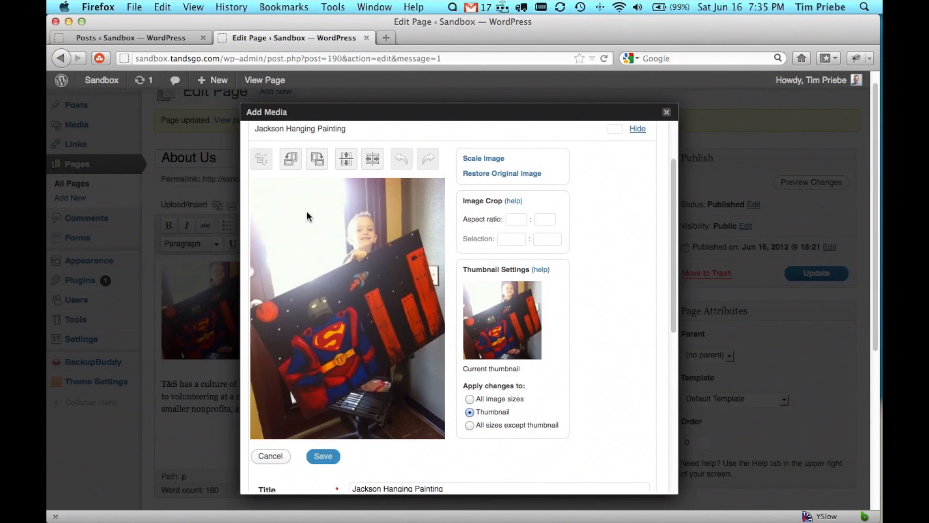
- Select a crop area of about 752 × 740 around the boy's face and set the crop aspect ratio to 1:1
left_click_drag(327, 205, 403, 277)
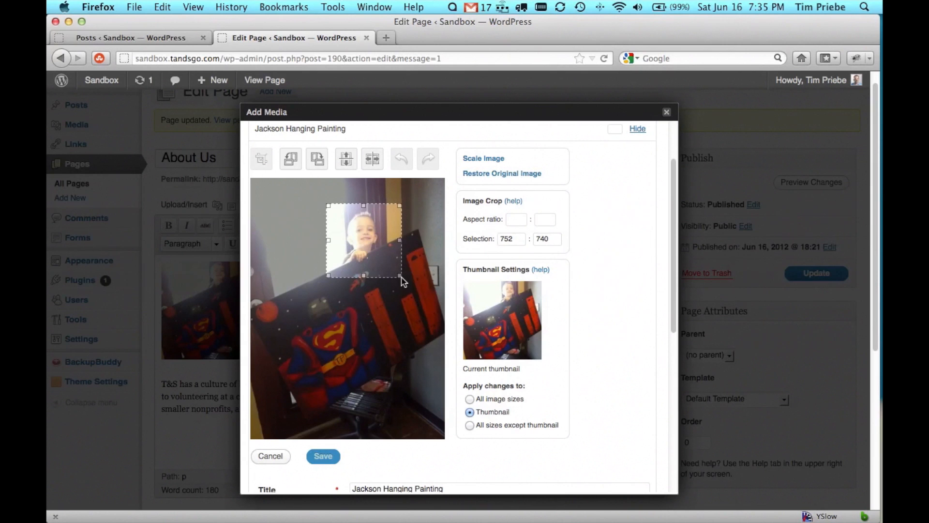
left_click(515, 219)
type("1")
left_click(547, 220)
type("1")
key("Tab")
mouse_move(371, 241)
left_mouse_down()
mouse_move(362, 235)
mouse_move(359, 298)
mouse_move(332, 311)
mouse_move(340, 332)
mouse_move(360, 305)
mouse_move(371, 256)
left_mouse_up()
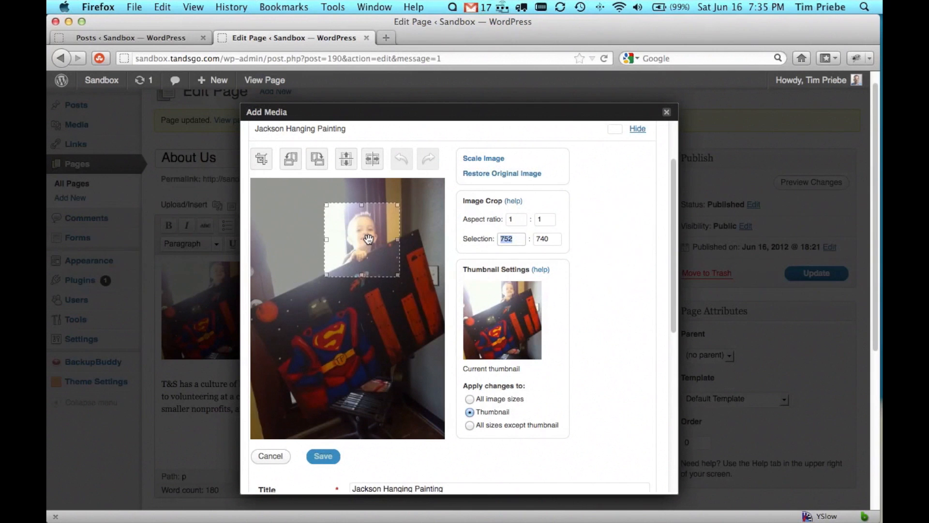
- Crop the image to the selection, save it and all gallery changes, and close the media dialog
left_click(261, 160)
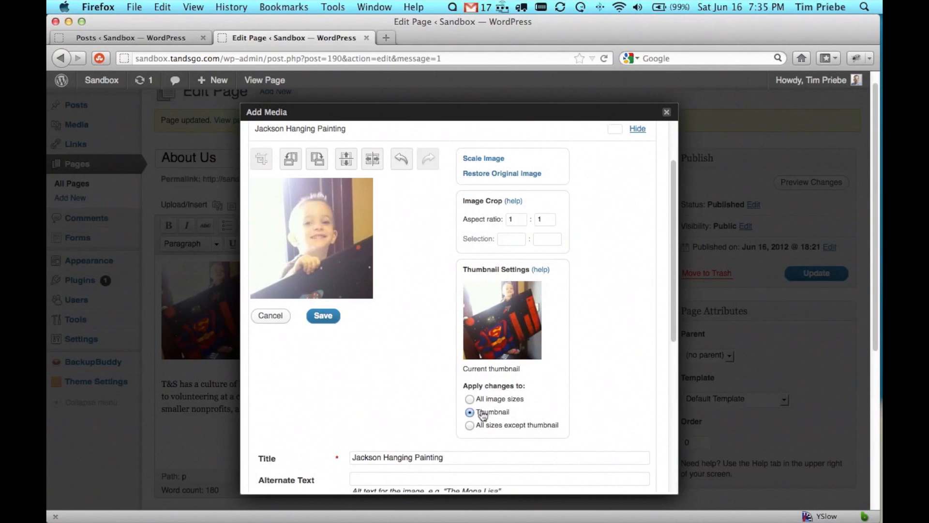
left_click(331, 318)
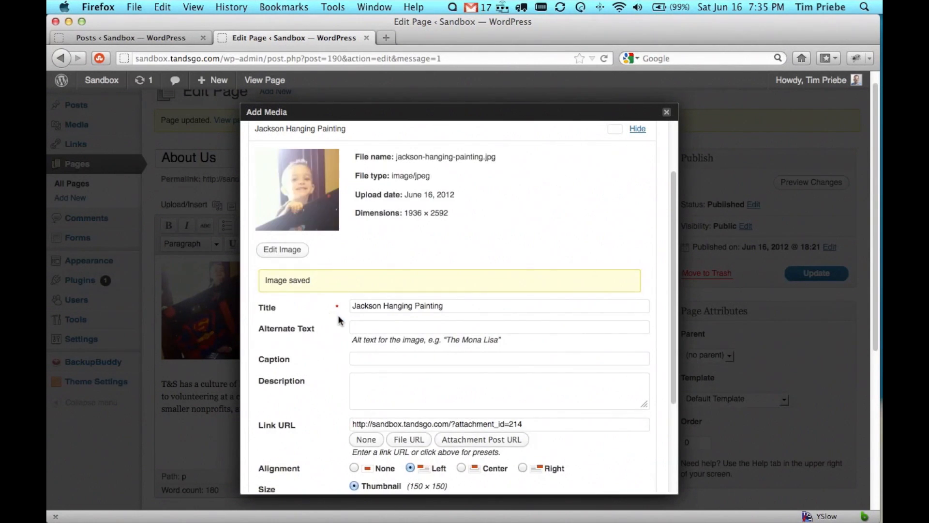
scroll(393, 333, "down", 3)
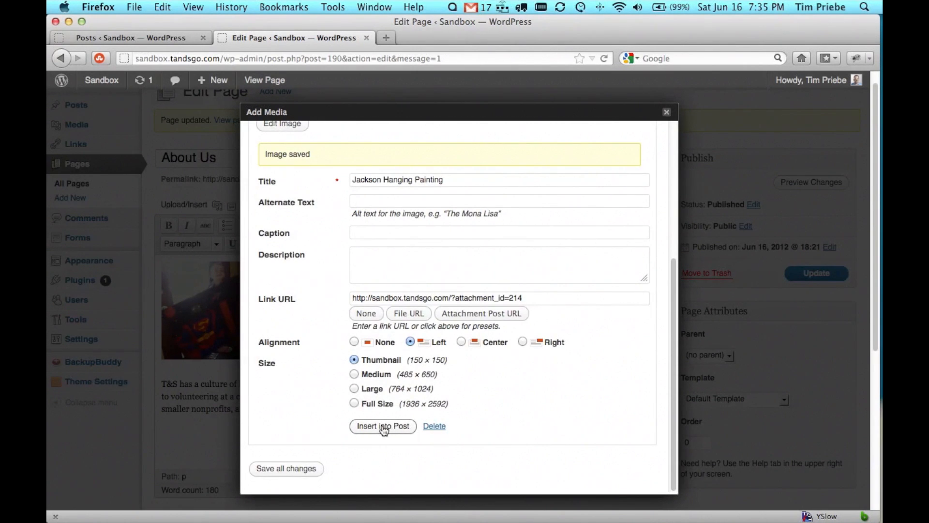
left_click(303, 472)
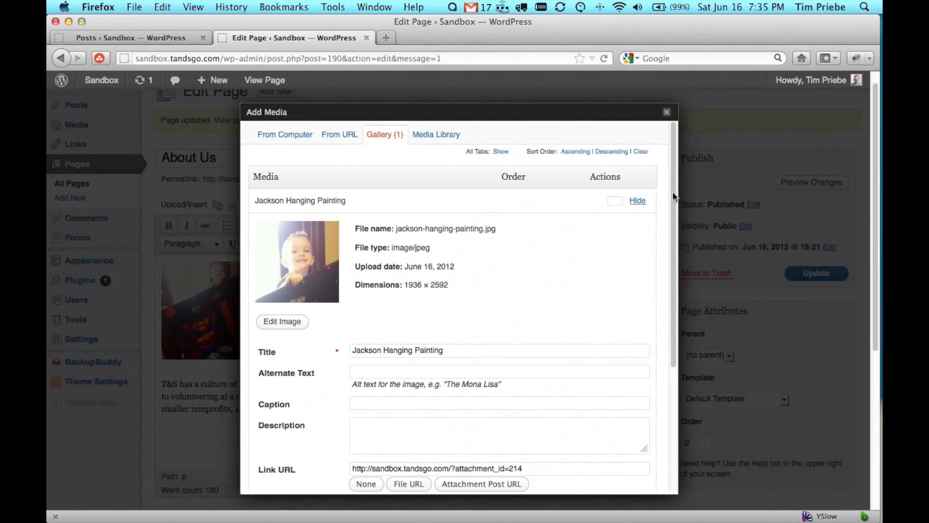
left_click(667, 113)
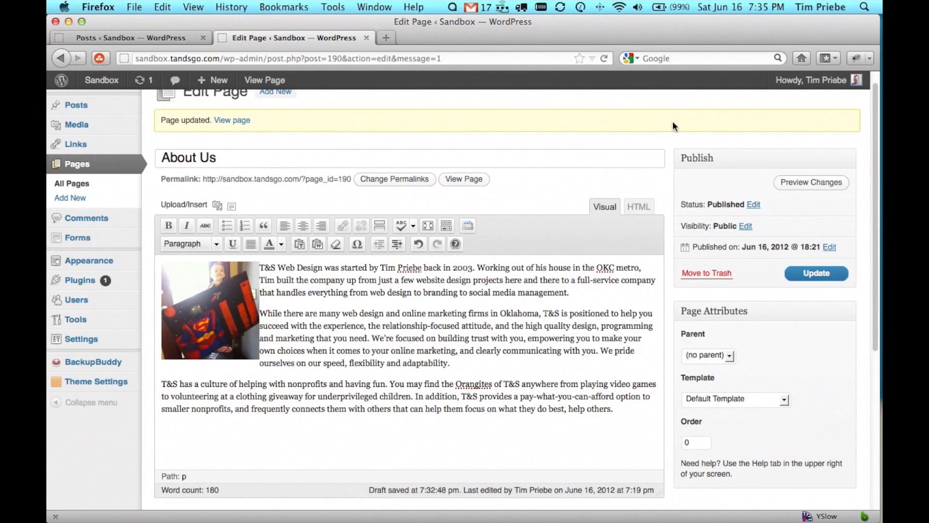
- Preview the page to check its thumbnail, close the preview, and delete the old thumbnail from the page content
left_click(800, 181)
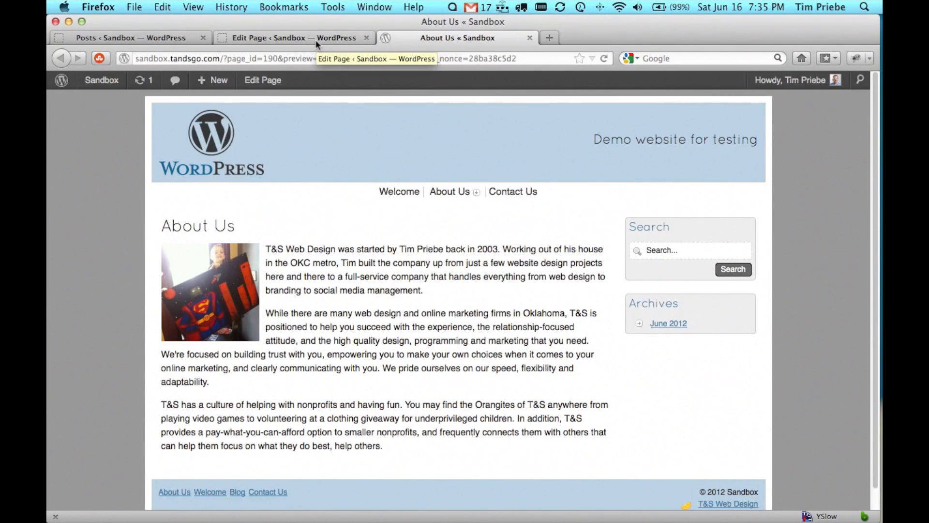
left_click(530, 38)
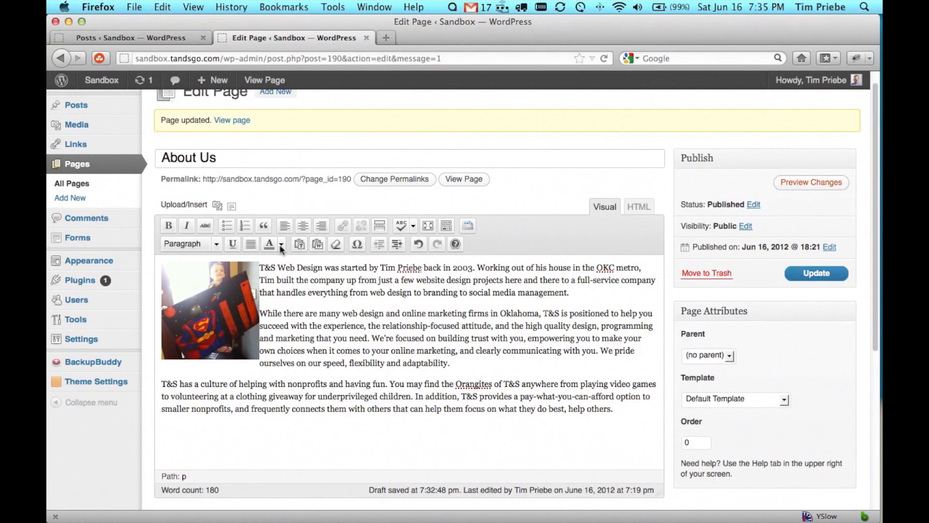
left_click(226, 282)
key("Delete")
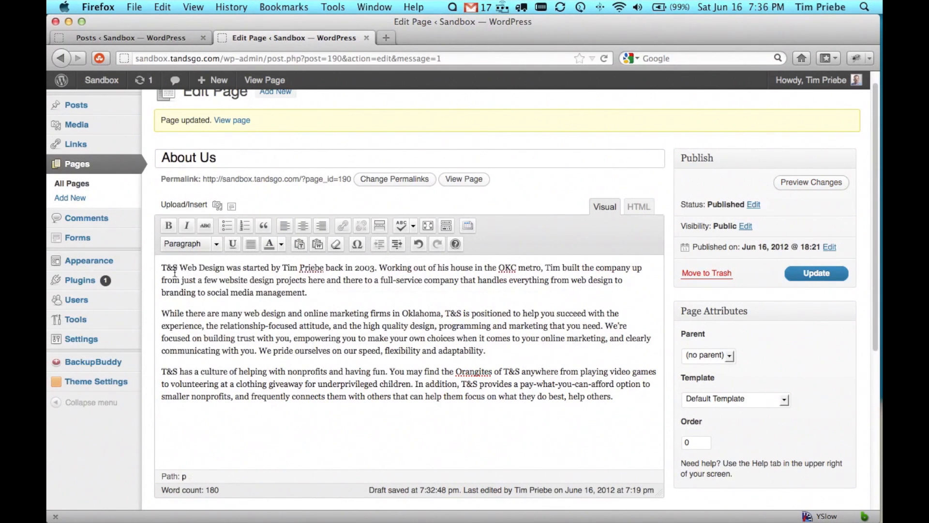
- Insert the cropped image from the page's gallery at Thumbnail size (150 × 147) with Left alignment and the attachment page link
left_click(217, 206)
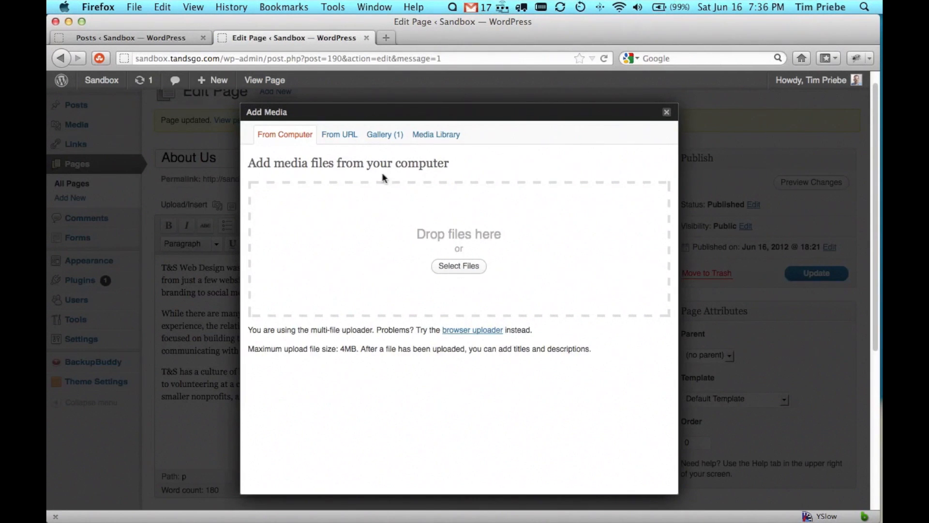
left_click(386, 138)
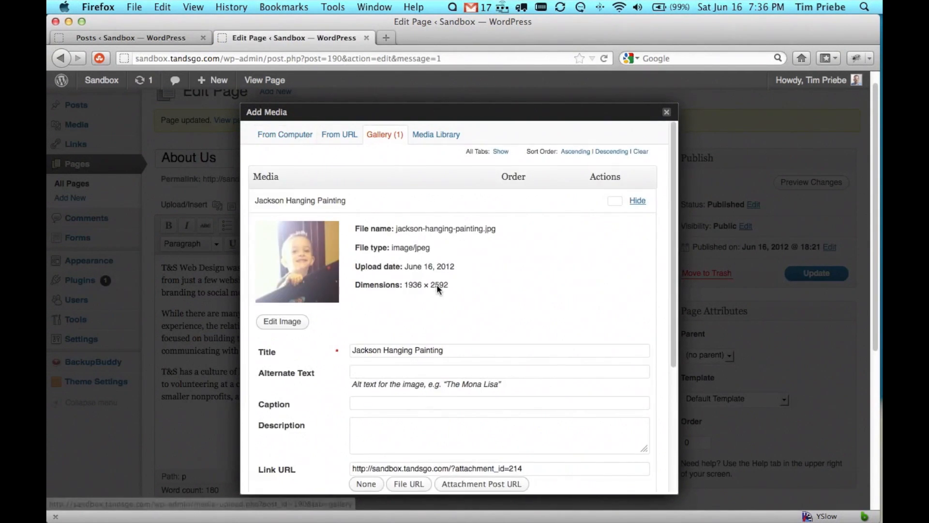
scroll(436, 283, "down", 5)
scroll(440, 313, "down", 1)
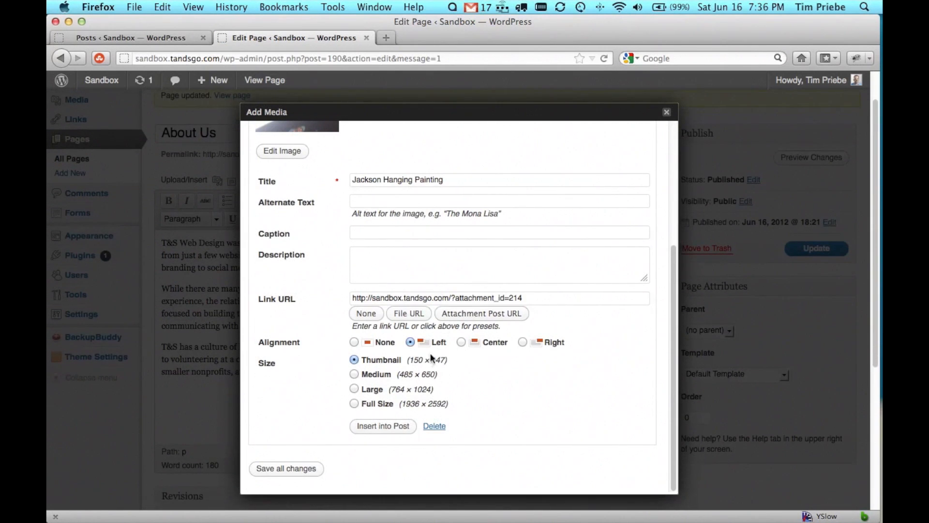
triple_click(407, 299)
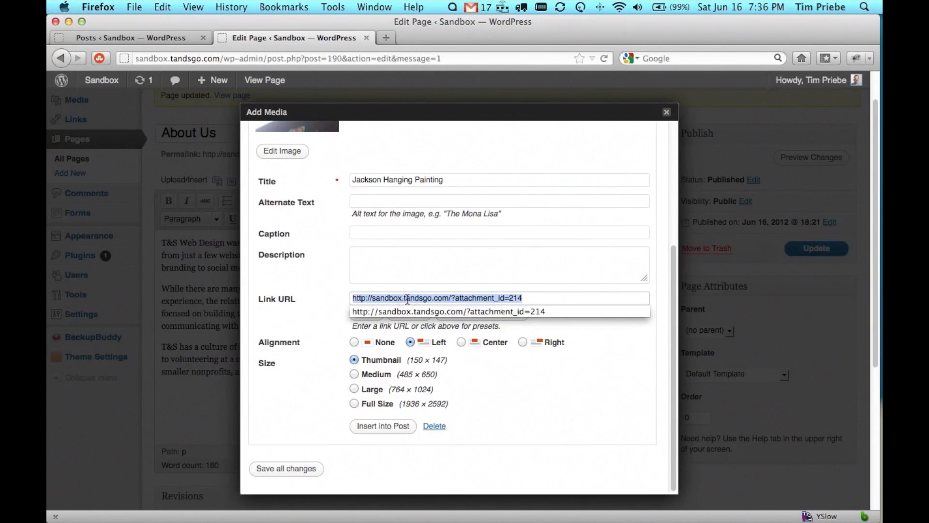
left_click(327, 297)
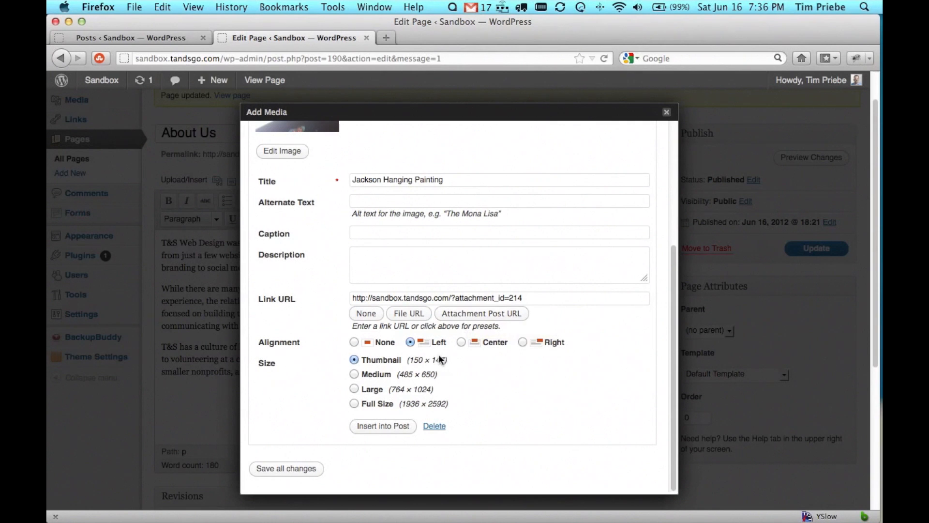
left_click(378, 427)
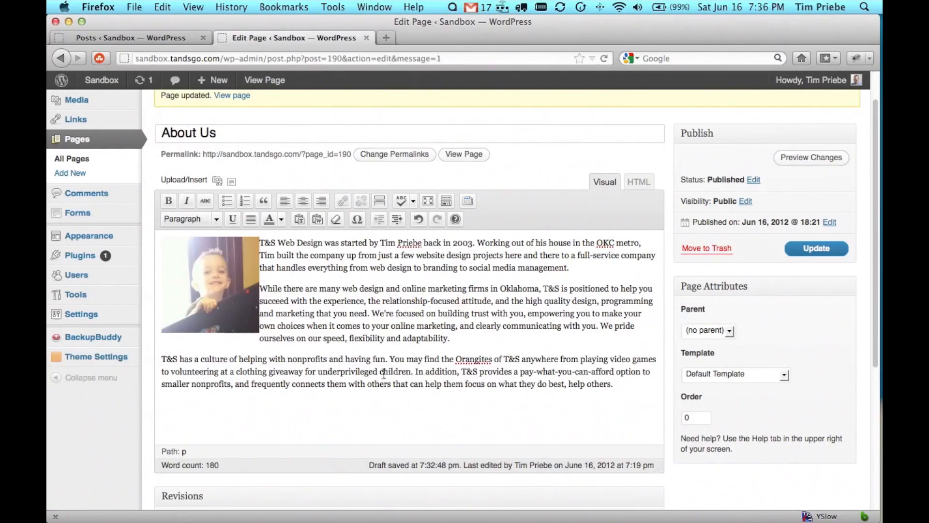
- Preview the page with the cropped thumbnail, close the preview, and update the About Us page
left_click(797, 158)
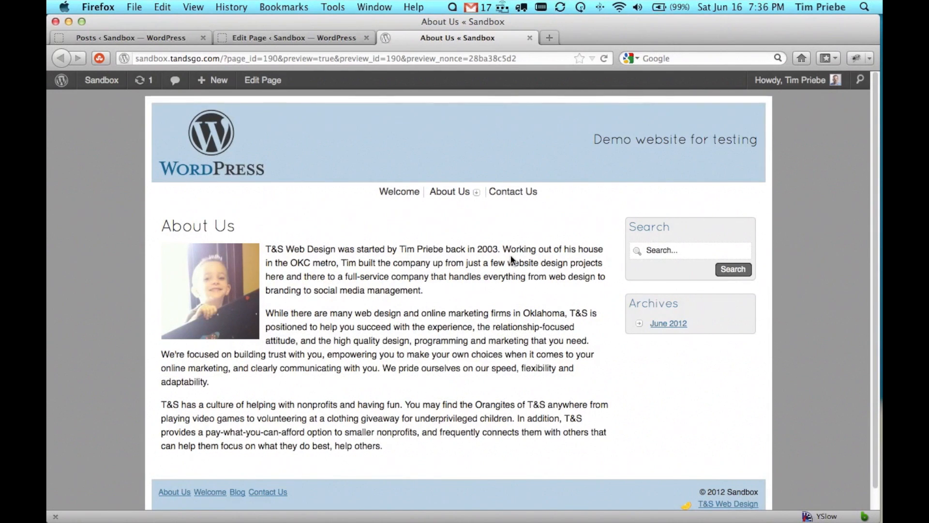
scroll(496, 271, "down", 1)
left_click(531, 38)
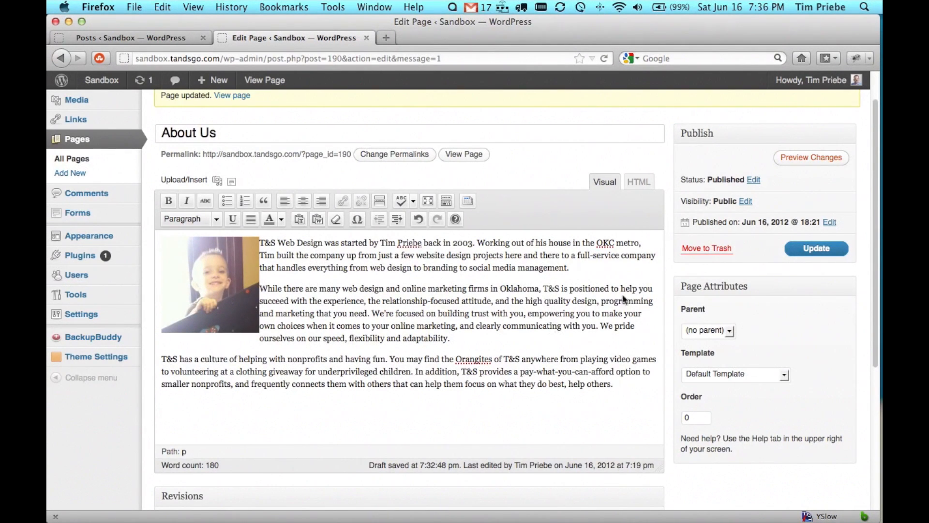
left_click(817, 247)
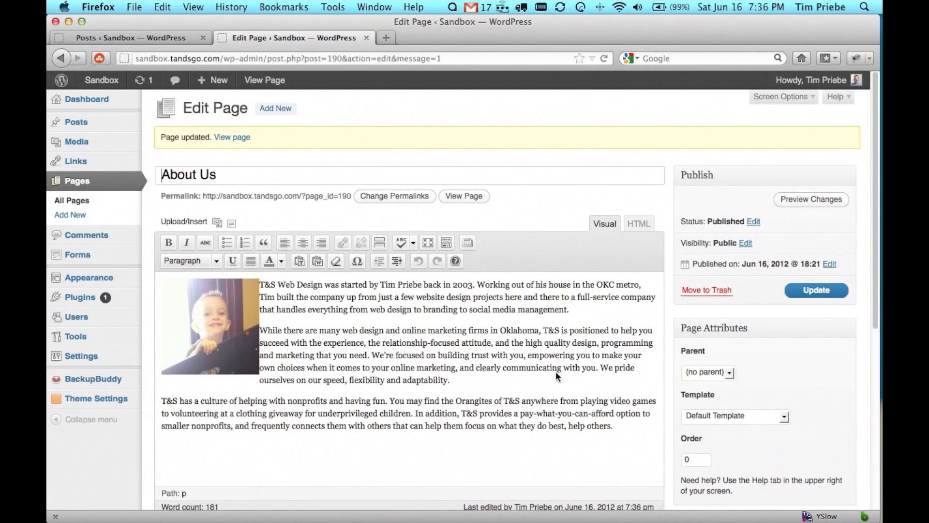
- Add an empty paragraph above the last paragraph and remove the cropped thumbnail from the page content
left_click(632, 429)
key("Return")
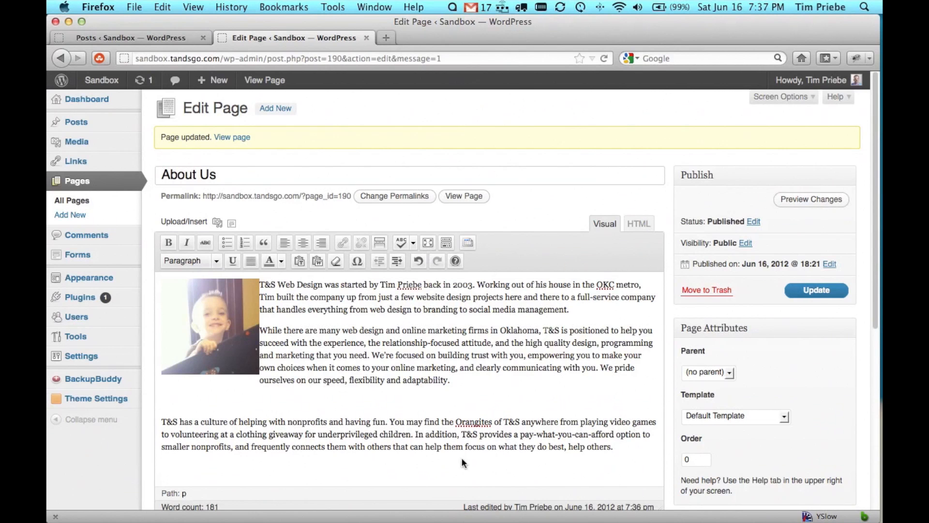
scroll(306, 377, "down", 1)
left_click(230, 326)
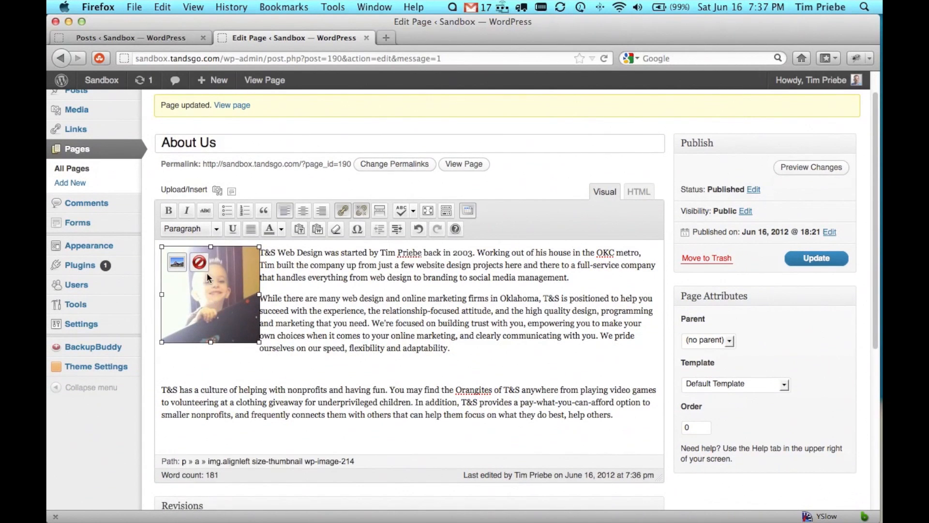
left_click(199, 262)
- Insert the gallery image into the empty paragraph above the last one at Medium size (485 × 650) with alignment None
left_click(309, 356)
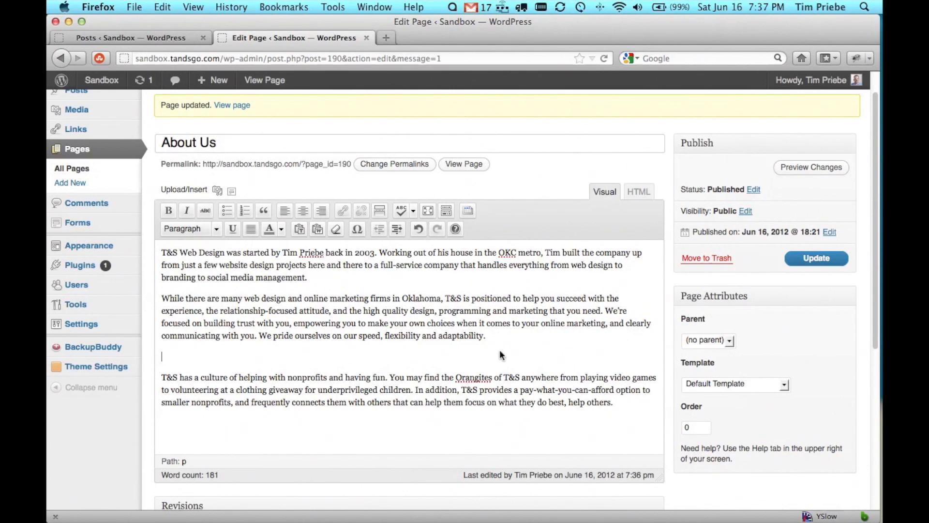
left_click(218, 190)
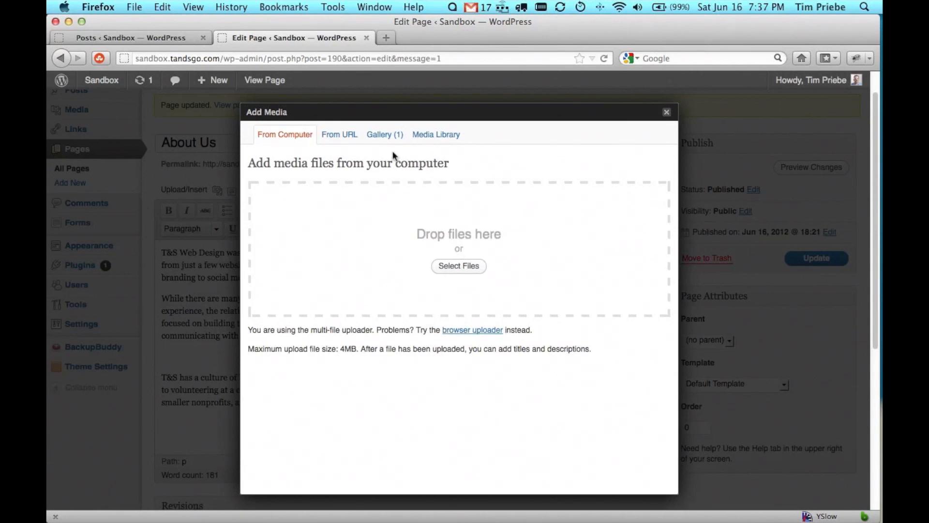
left_click(386, 136)
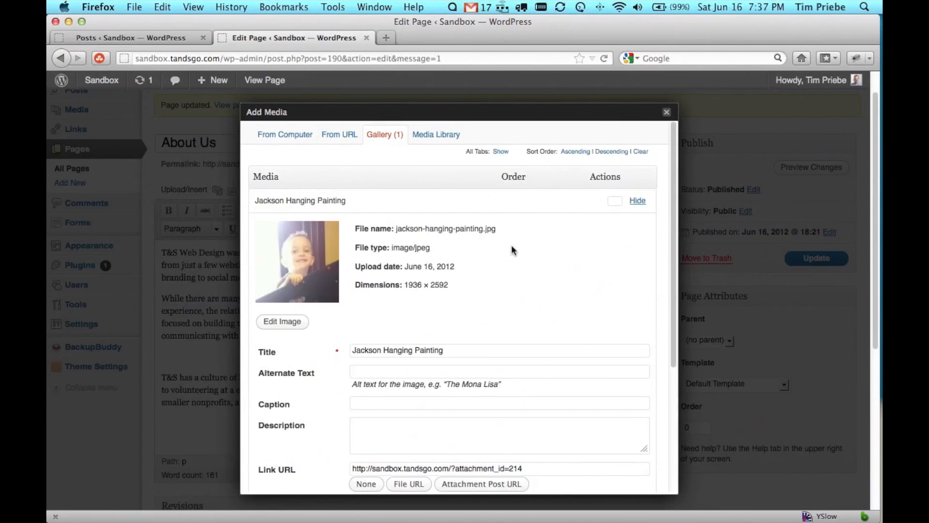
scroll(478, 331, "down", 5)
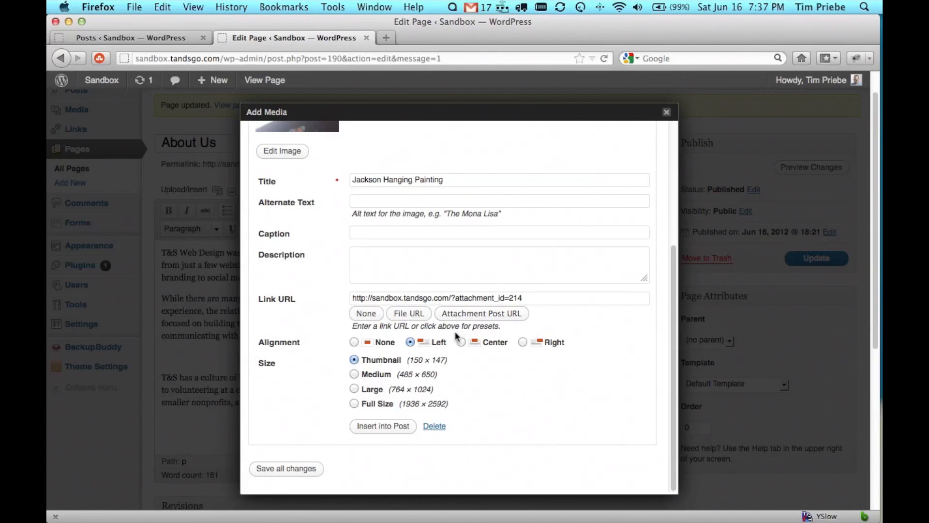
left_click(365, 377)
left_click(355, 343)
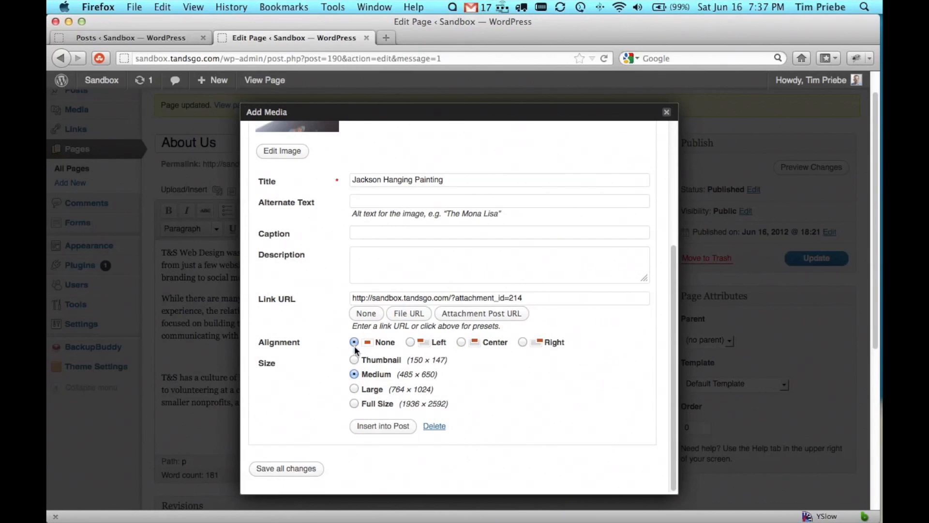
left_click(395, 428)
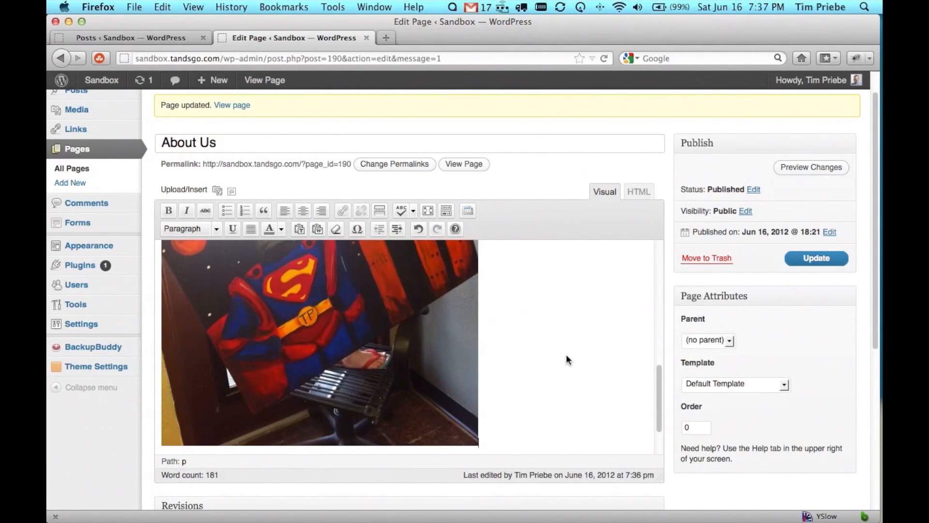
- Center the paragraph that holds the medium image
scroll(566, 355, "up", 5)
scroll(567, 359, "down", 5)
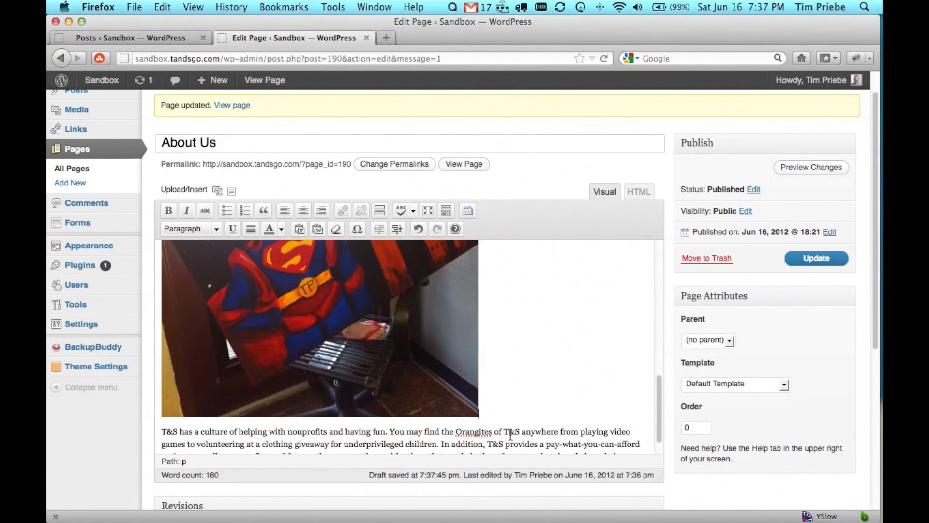
left_click(379, 435)
left_click(260, 436)
left_click(300, 214)
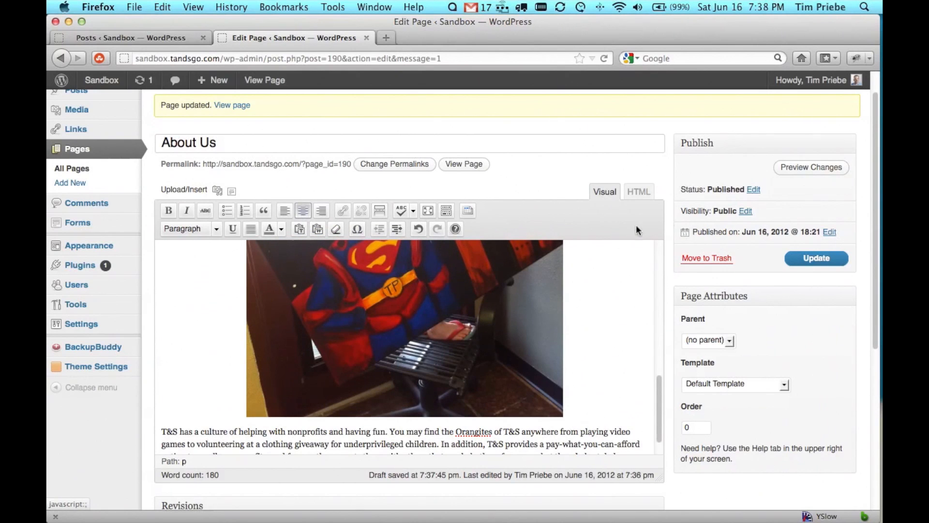
- Preview the page with the centered image, follow the image's link to its attachment page, and close the preview
left_click(806, 167)
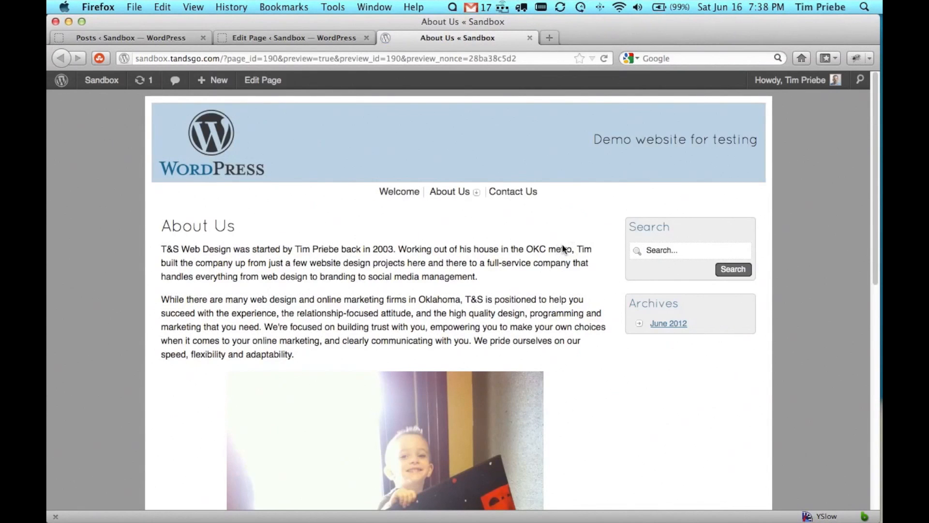
scroll(559, 247, "down", 2)
scroll(563, 244, "down", 5)
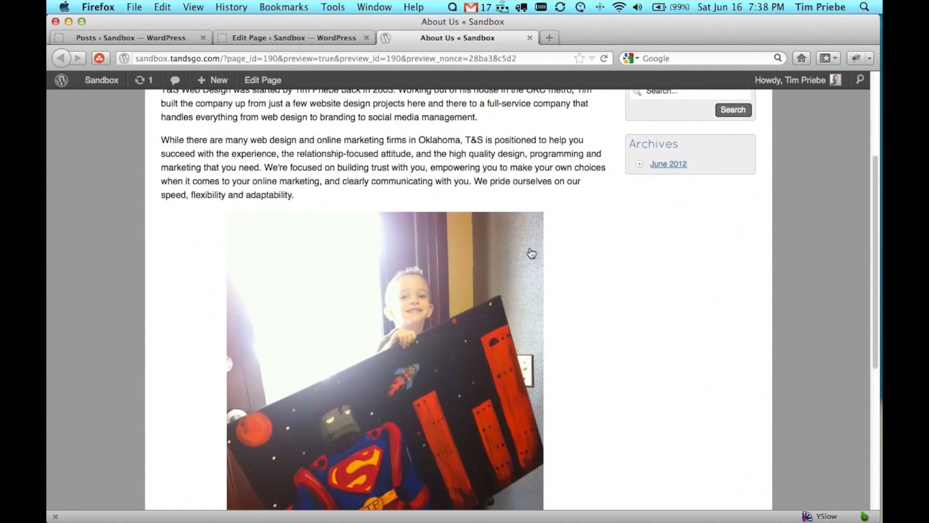
scroll(551, 248, "down", 5)
scroll(551, 248, "up", 4)
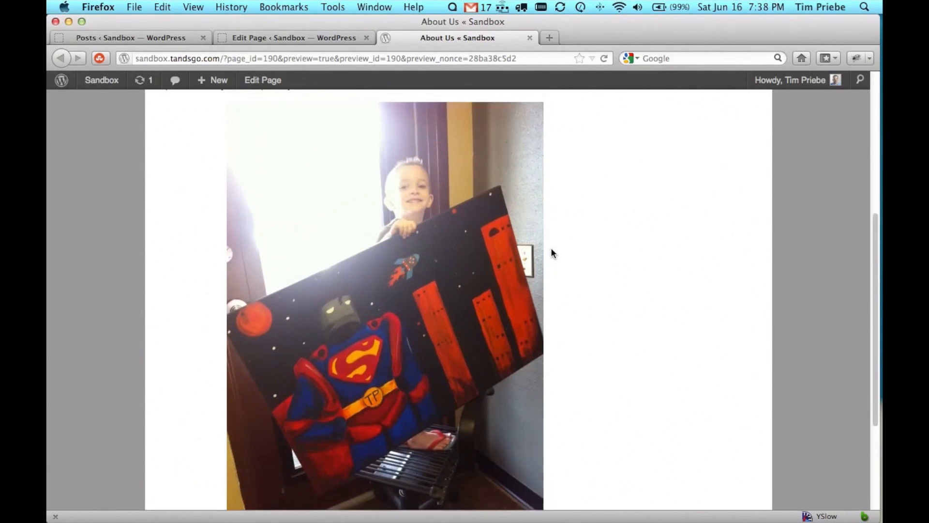
left_click(397, 262)
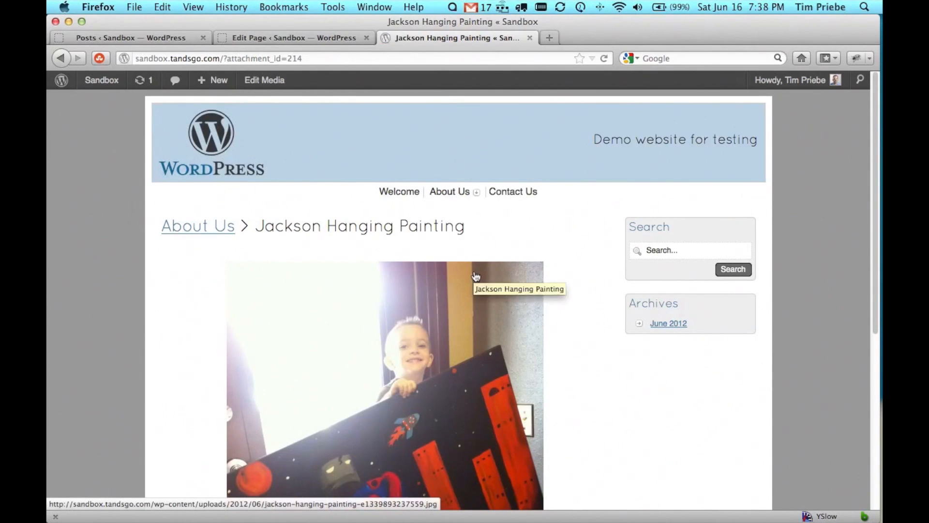
scroll(475, 279, "down", 5)
scroll(474, 280, "up", 5)
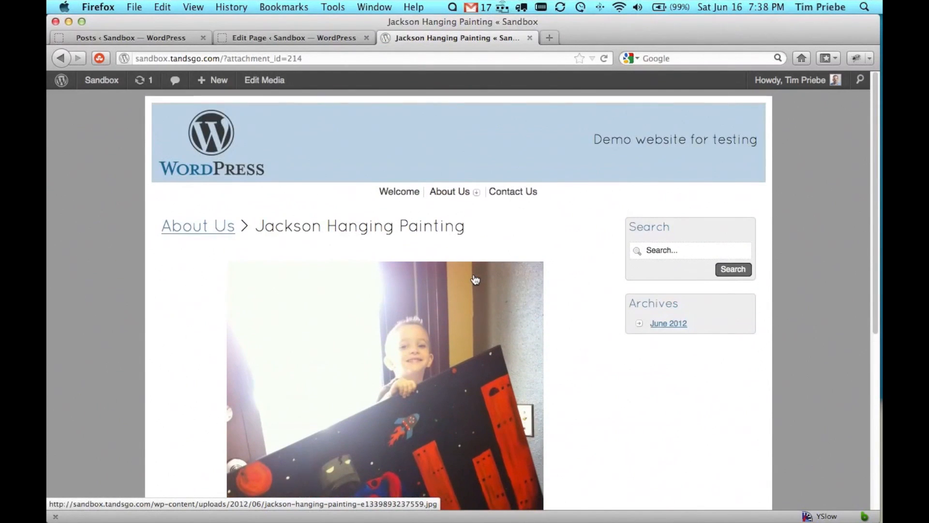
left_click(530, 39)
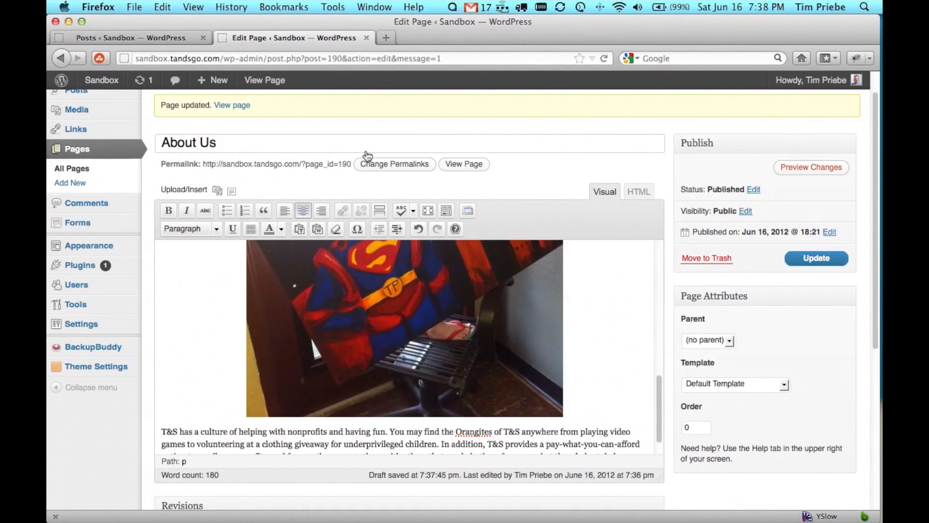
- Remove the link from the medium image in the page content
scroll(411, 296, "up", 5)
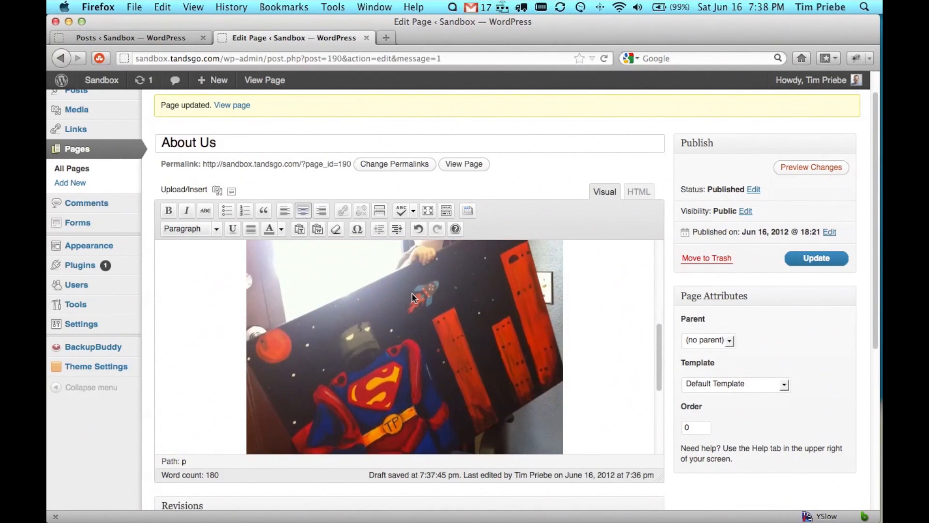
scroll(412, 297, "up", 5)
left_click(414, 301)
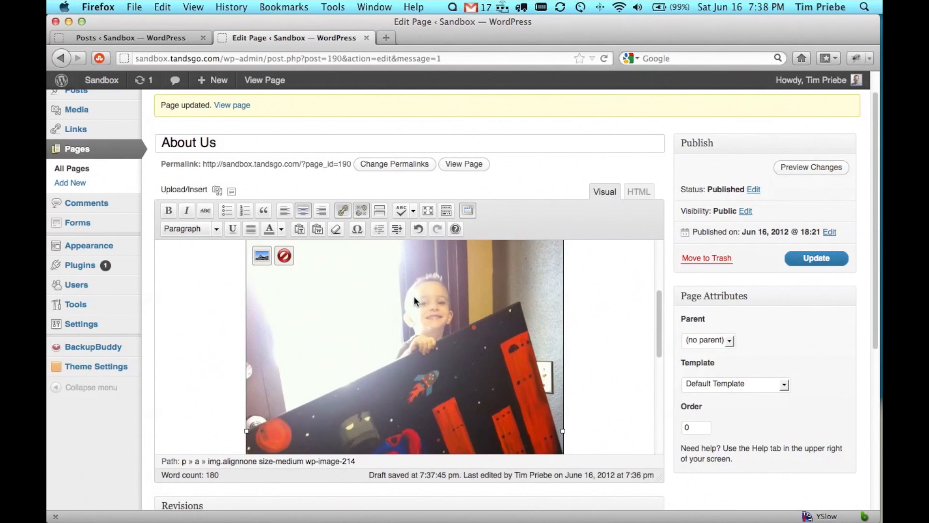
left_click(362, 212)
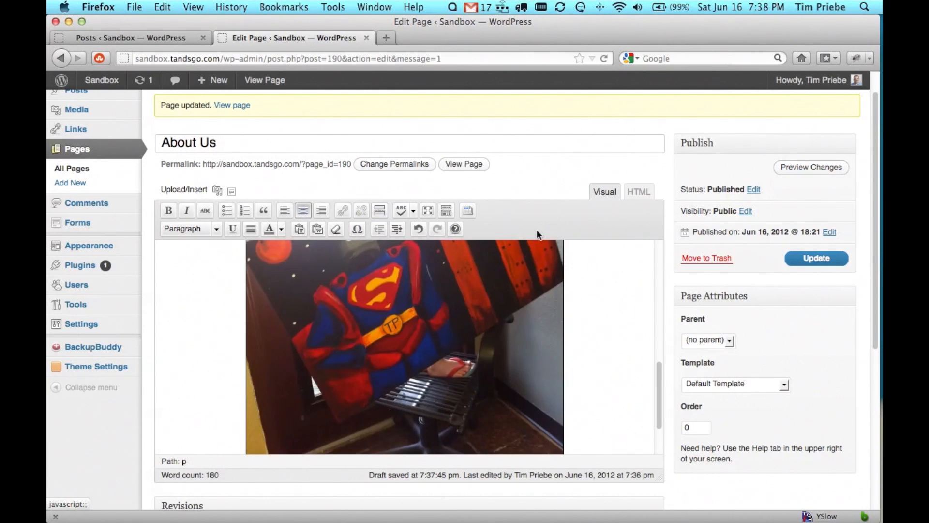
- Preview the page to check the image without its link, and close the preview
left_click(796, 167)
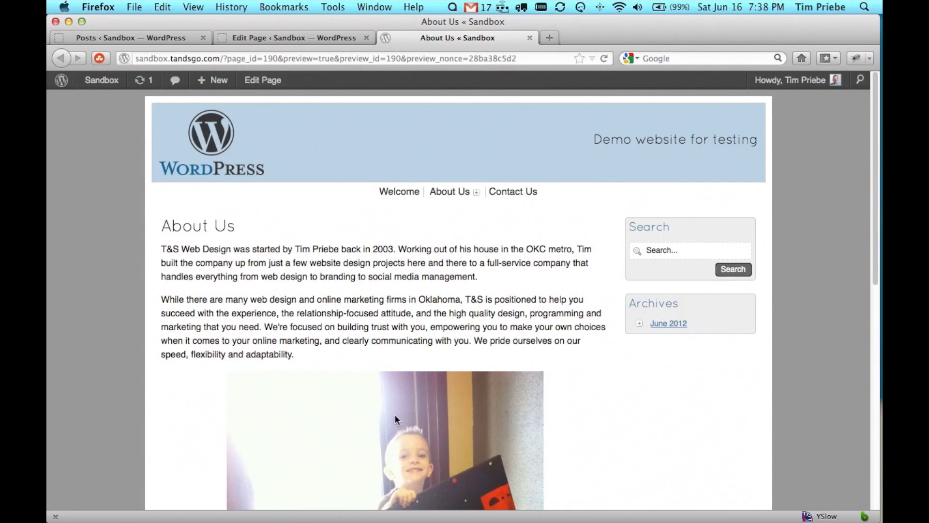
scroll(385, 428, "down", 3)
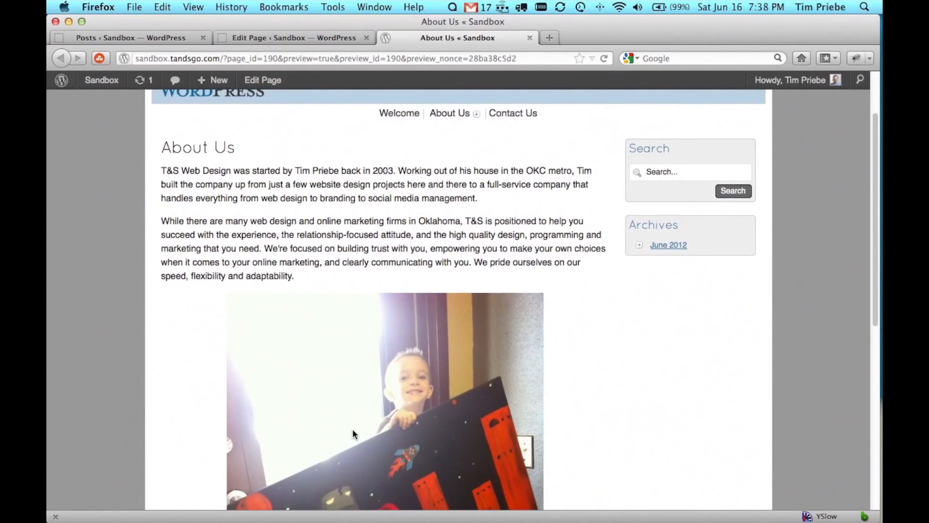
scroll(353, 431, "down", 6)
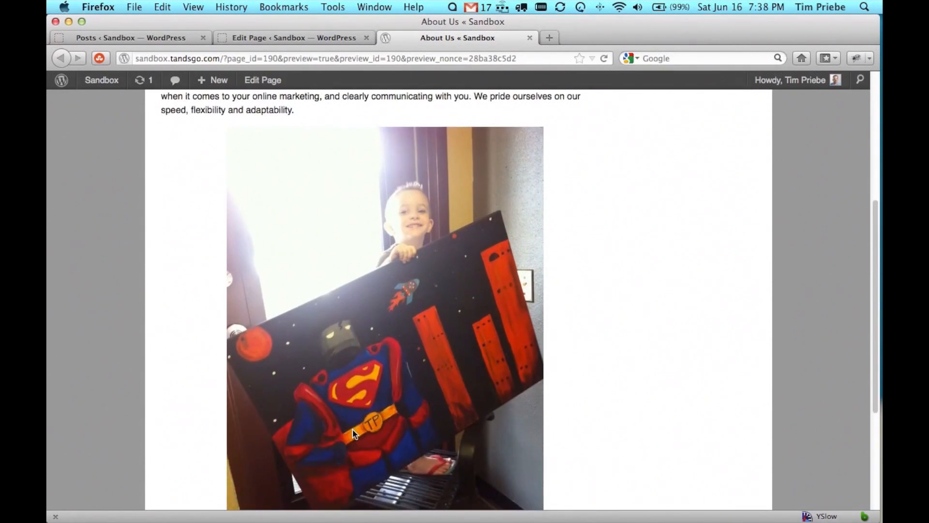
scroll(352, 428, "up", 8)
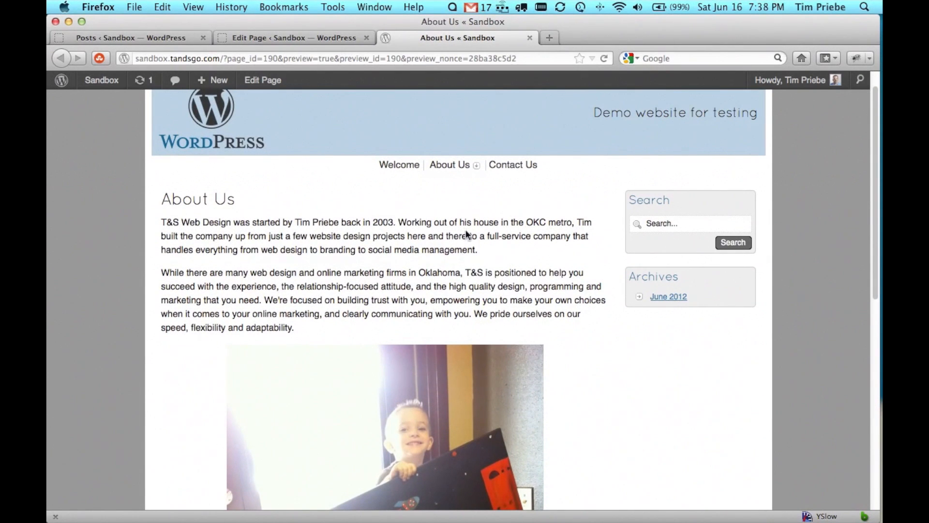
left_click(531, 38)
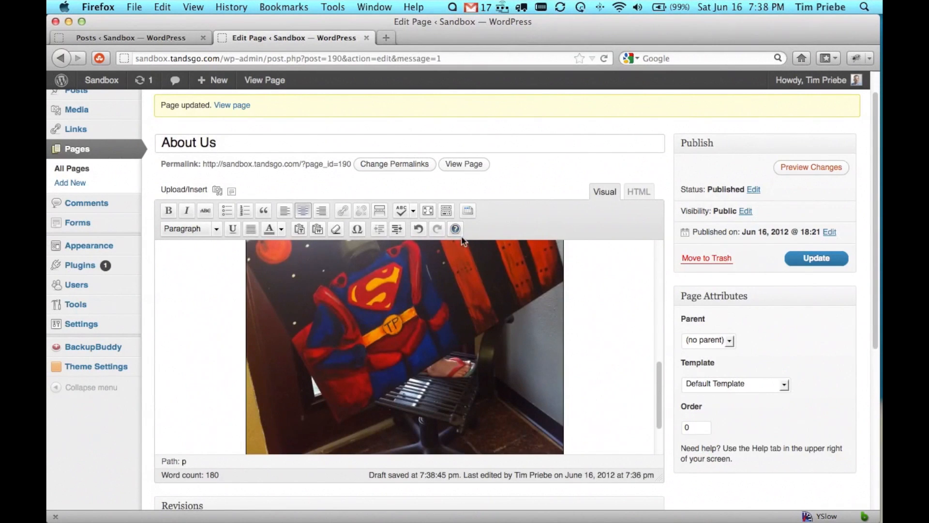
- Delete the medium image from the page content
scroll(453, 291, "up", 5)
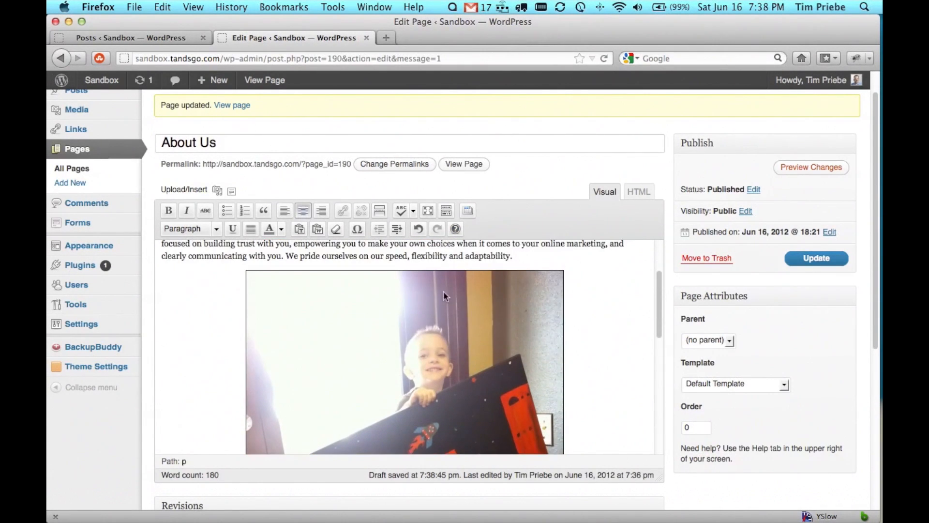
left_click(416, 333)
left_click(285, 287)
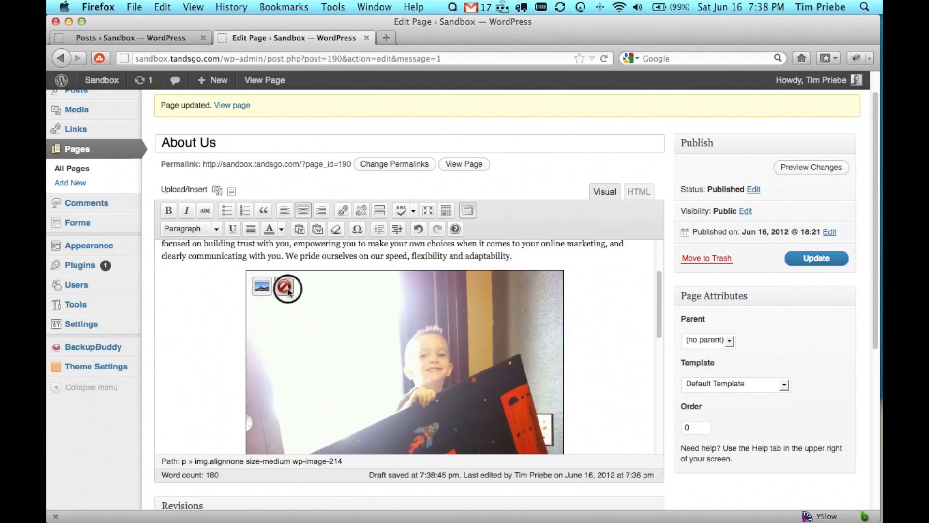
- Open the page's gallery image for editing from the empty paragraph, with changes applied to All sizes except thumbnail
left_click(282, 363)
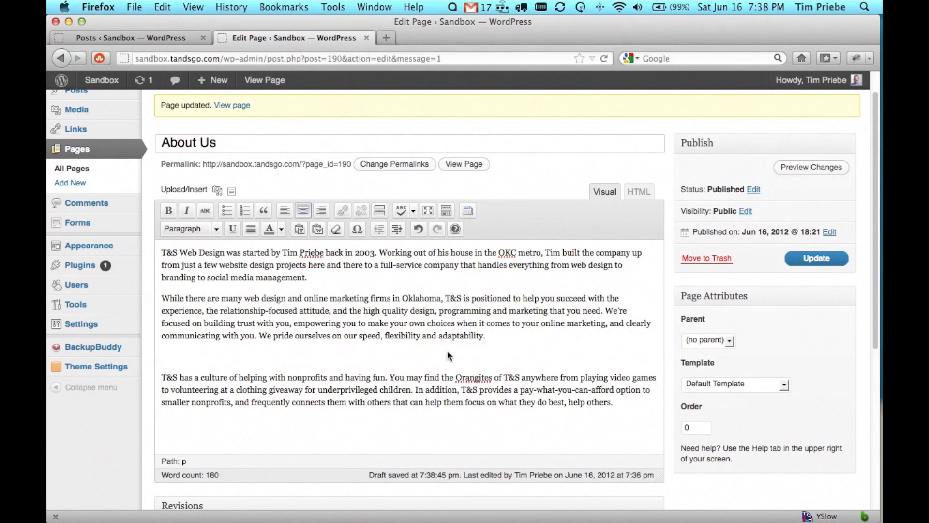
left_click(217, 190)
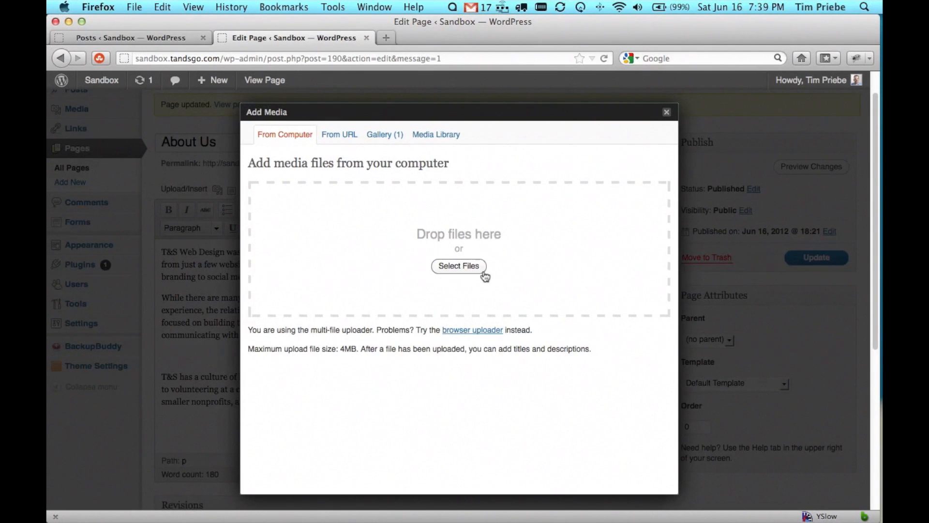
left_click(377, 141)
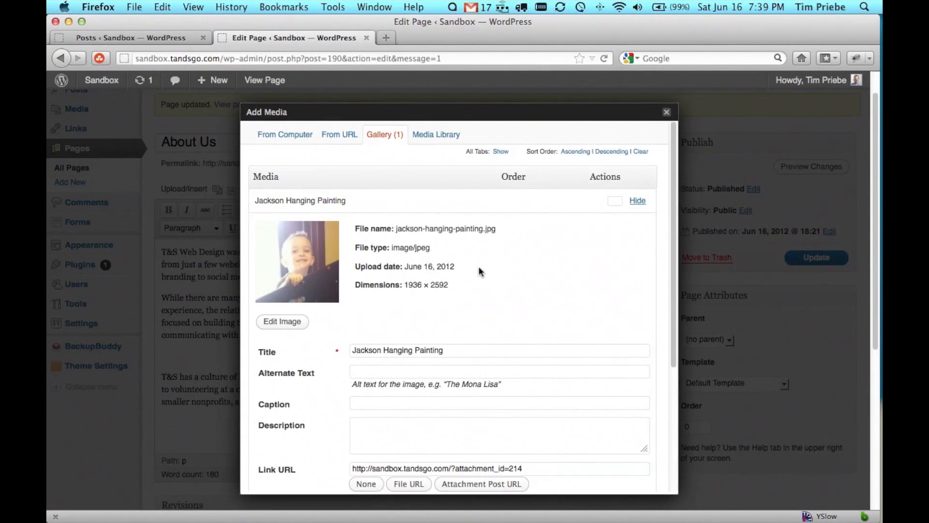
scroll(480, 271, "down", 4)
left_click(285, 207)
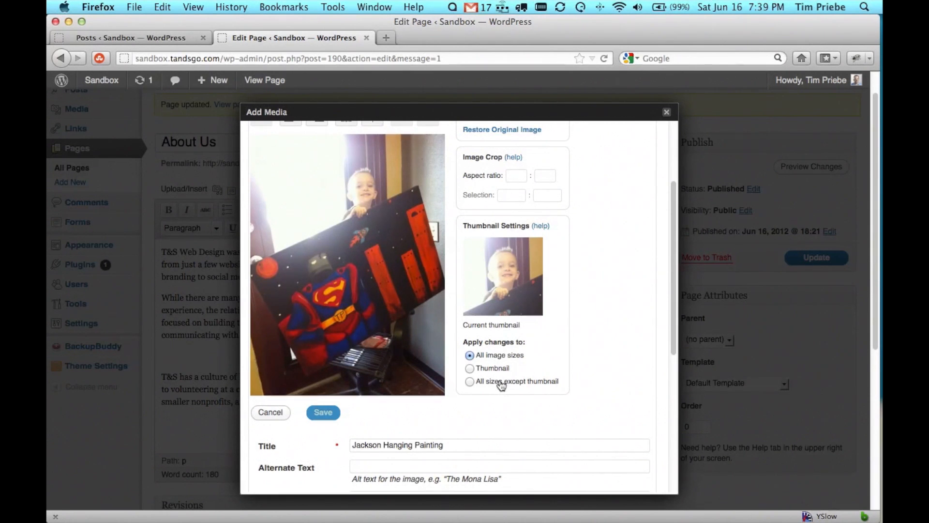
left_click(502, 384)
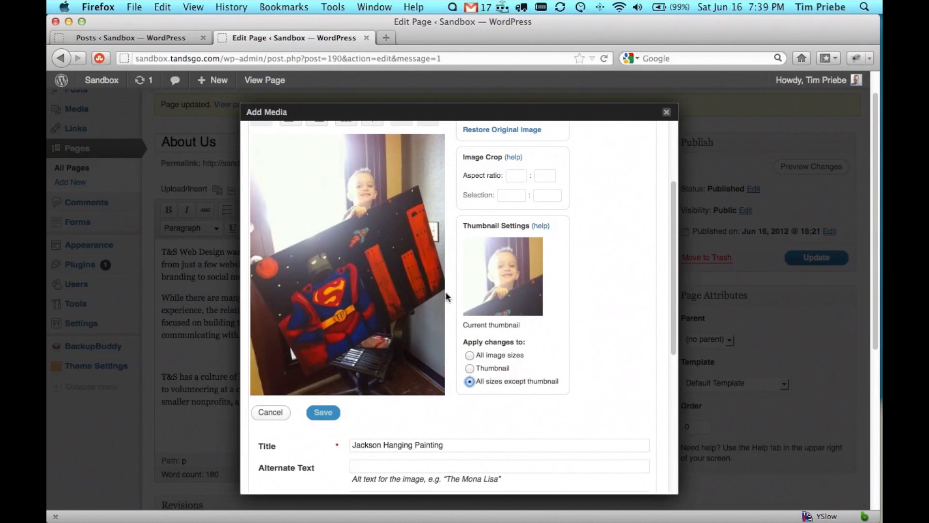
- Crop the image to a full-width selection of 1930 × 1264 around the boy and the painting's upper part, and save it
scroll(405, 256, "up", 1)
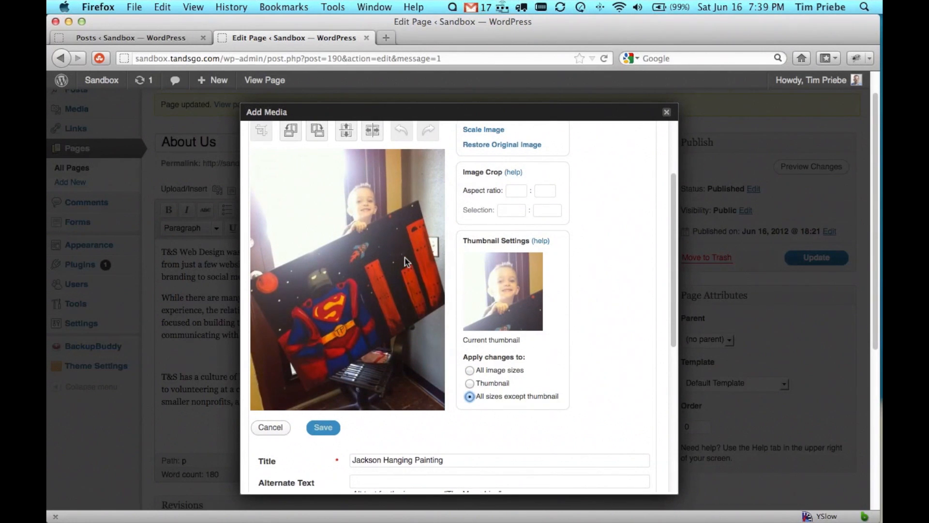
scroll(405, 261, "up", 1)
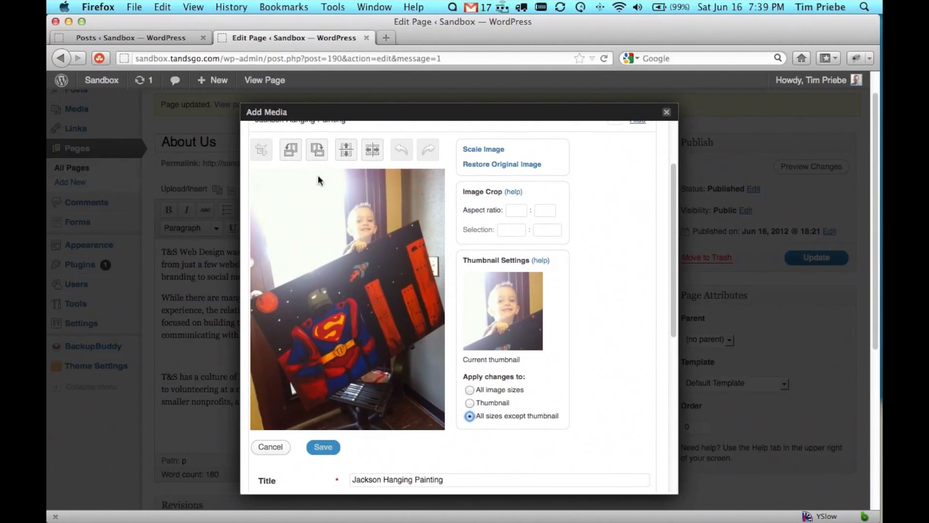
left_click_drag(430, 196, 295, 322)
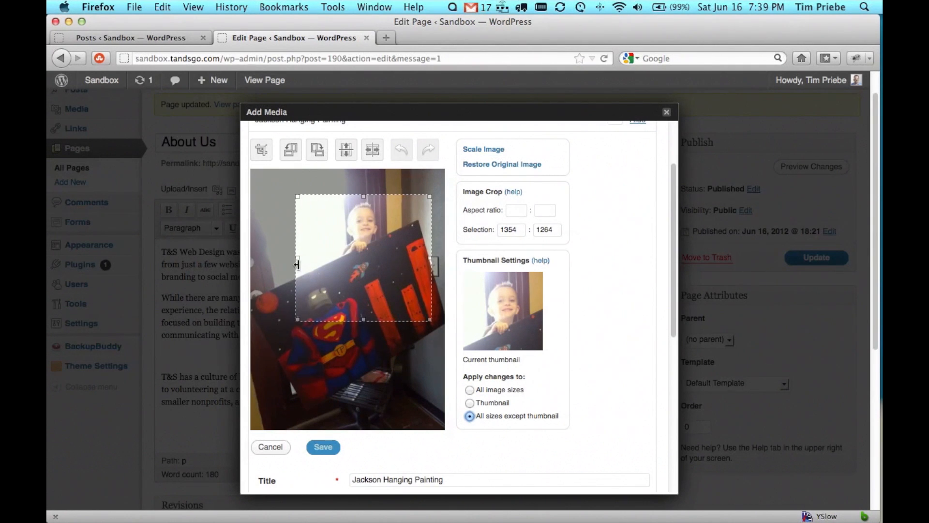
left_click_drag(286, 258, 240, 257)
left_click_drag(432, 264, 450, 260)
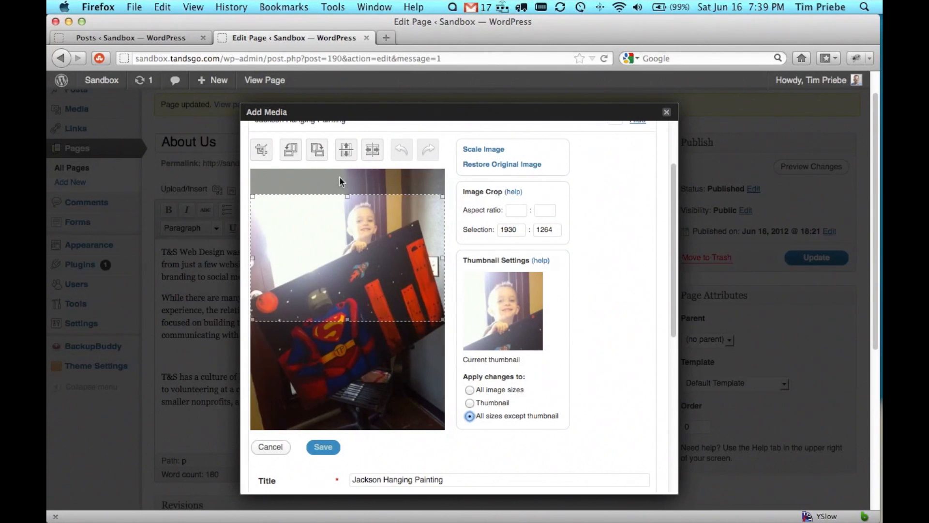
left_click(262, 151)
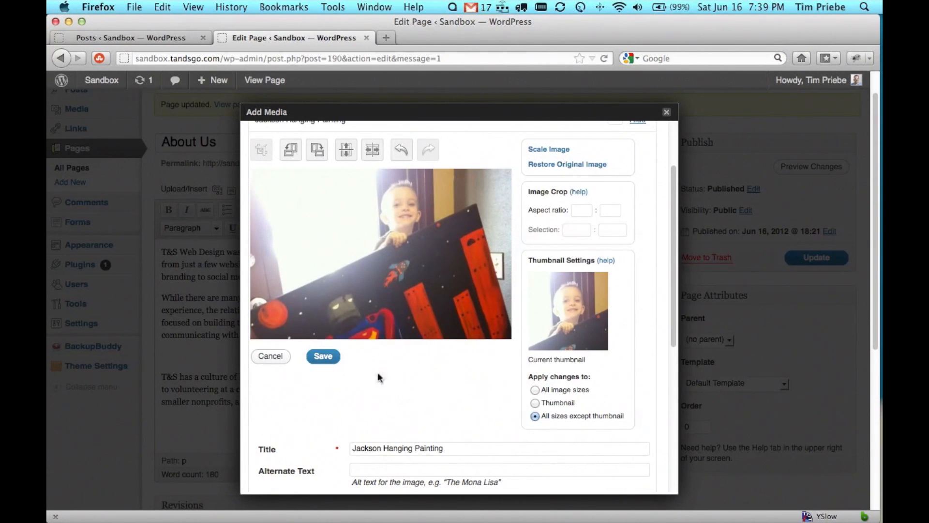
left_click(320, 359)
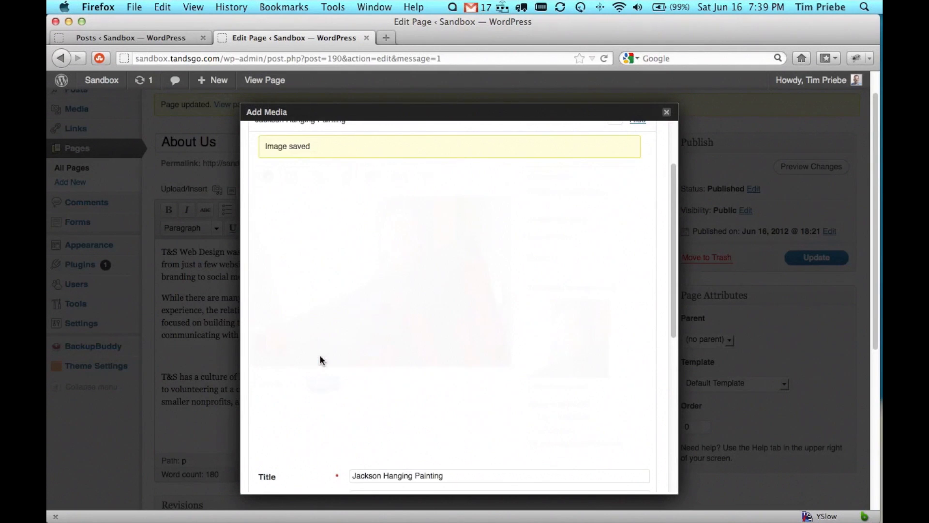
- Insert the cropped image into the page as a left-aligned thumbnail
scroll(440, 339, "down", 5)
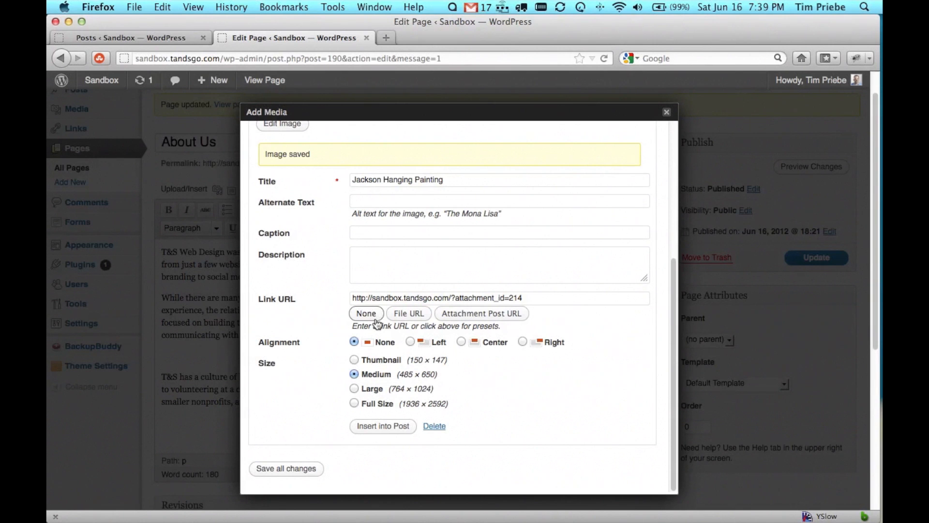
left_click(388, 360)
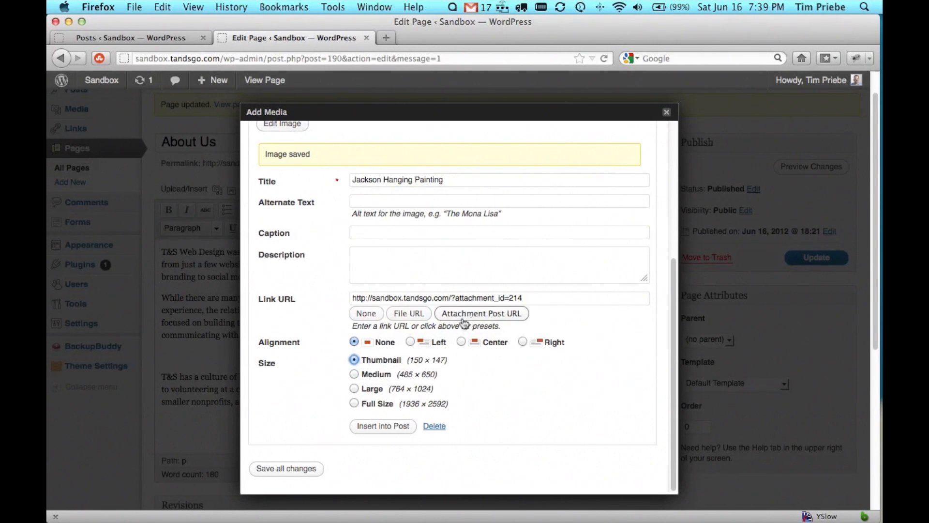
left_click(411, 342)
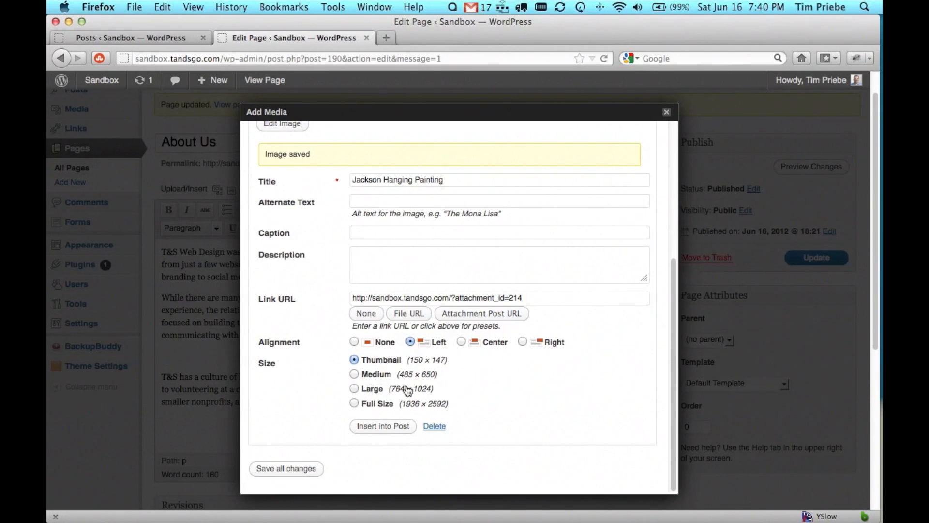
left_click(400, 427)
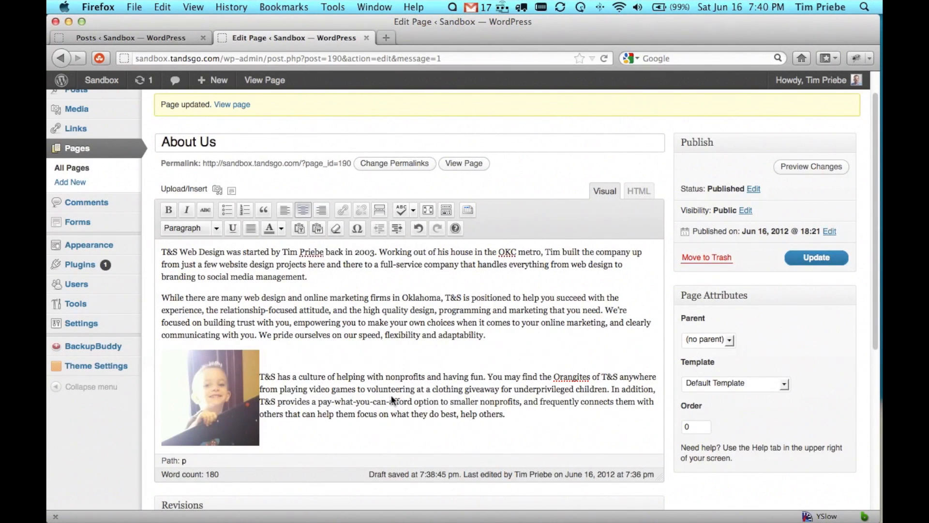
- Move the thumbnail to the start of the second paragraph and remove the empty paragraph below that text
left_click_drag(222, 391, 164, 298)
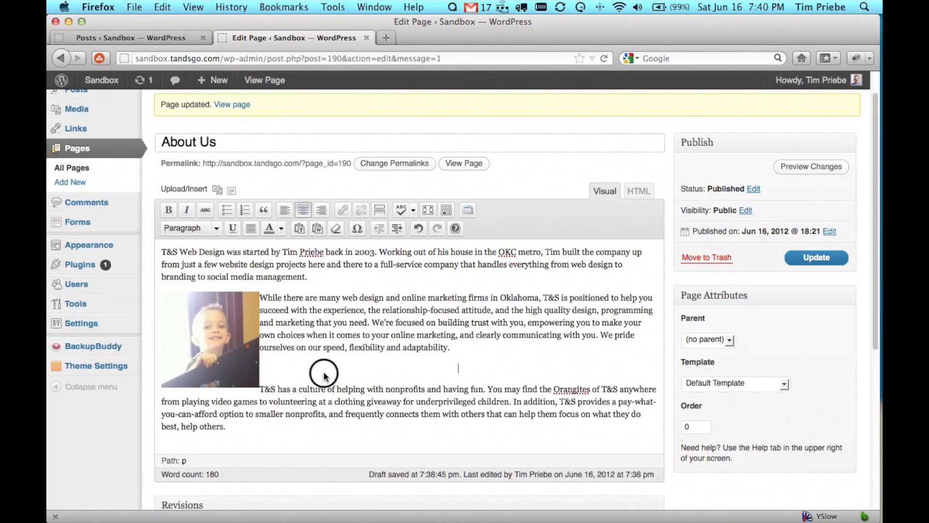
key("BackSpace")
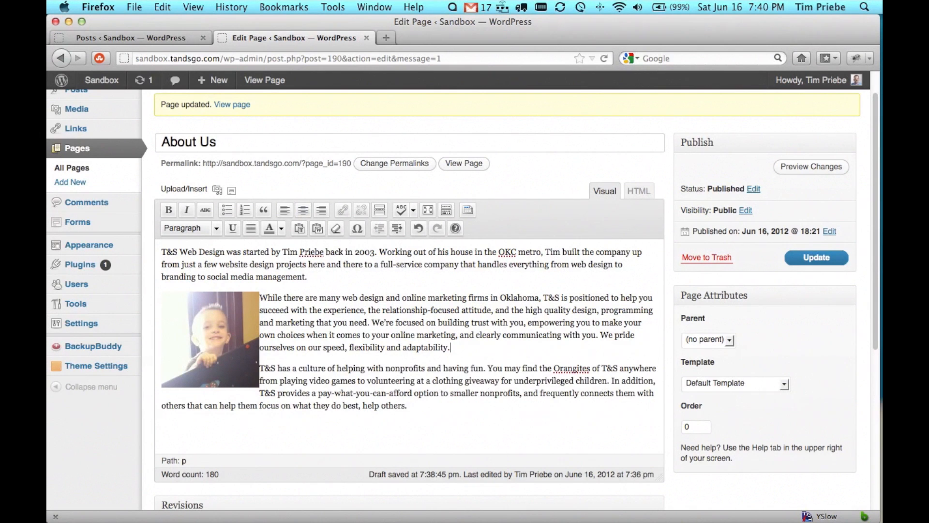
- Preview the page, follow the thumbnail's link to examine the cropped full image, and close the preview
left_click(808, 168)
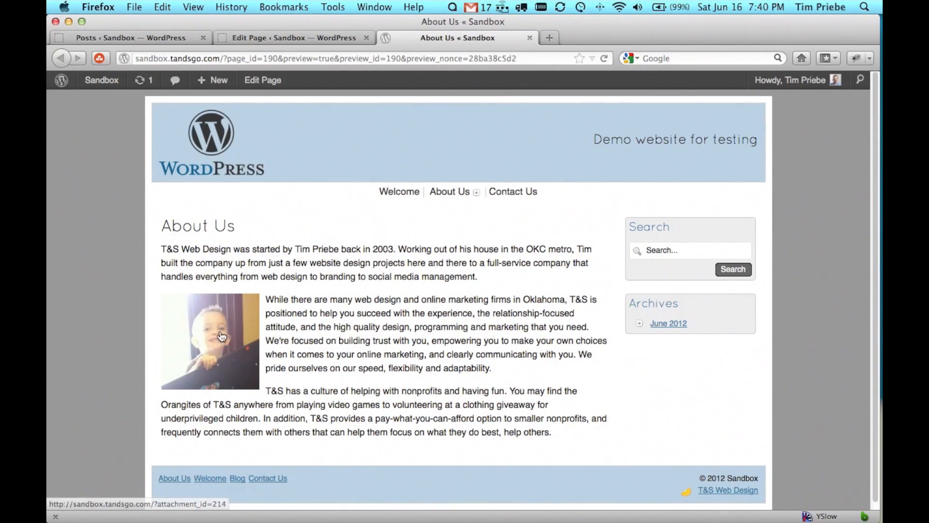
left_click(213, 348)
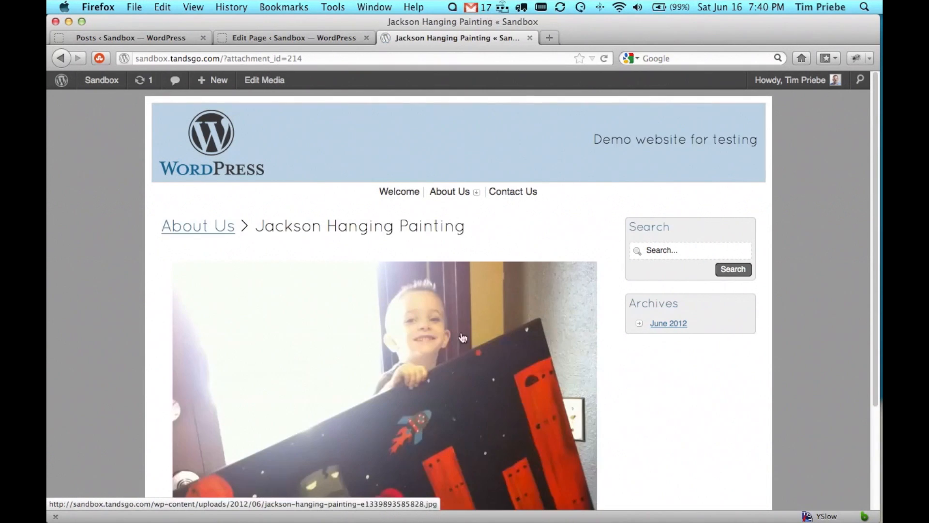
scroll(469, 337, "down", 3)
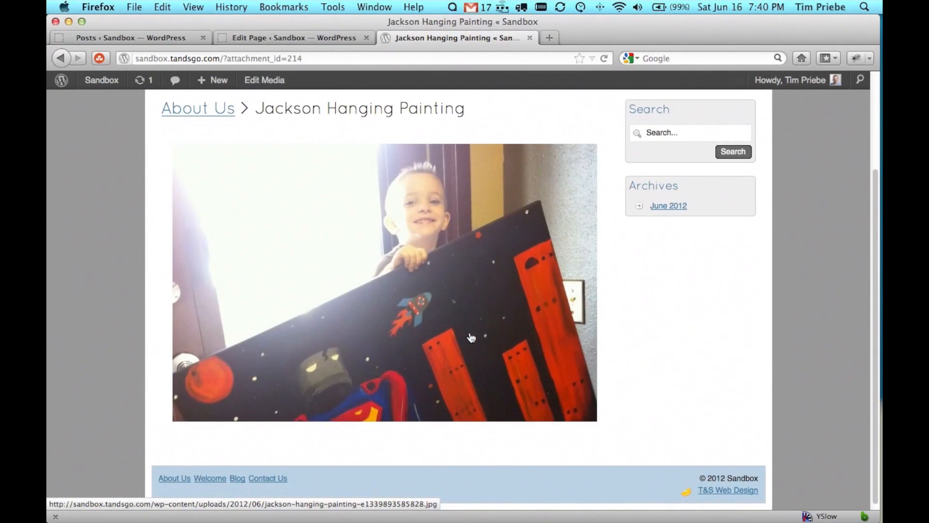
scroll(472, 337, "up", 2)
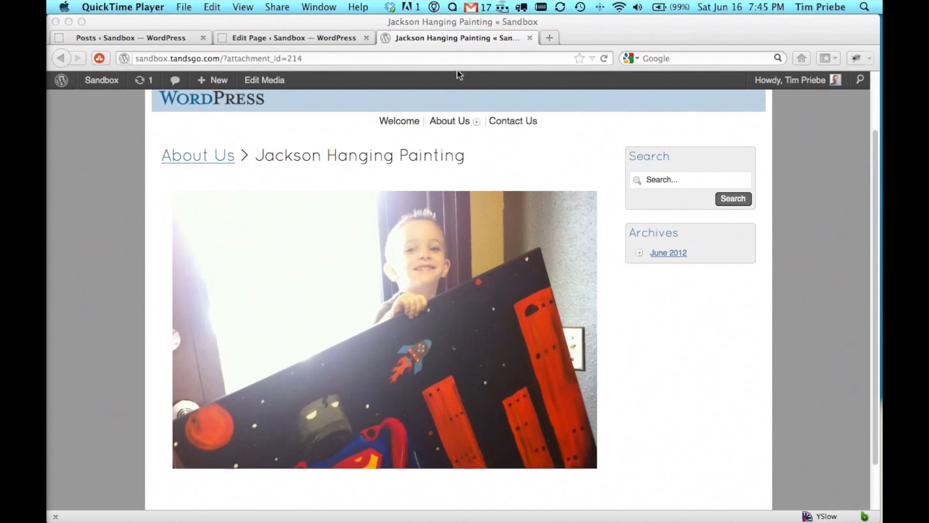
left_click(530, 41)
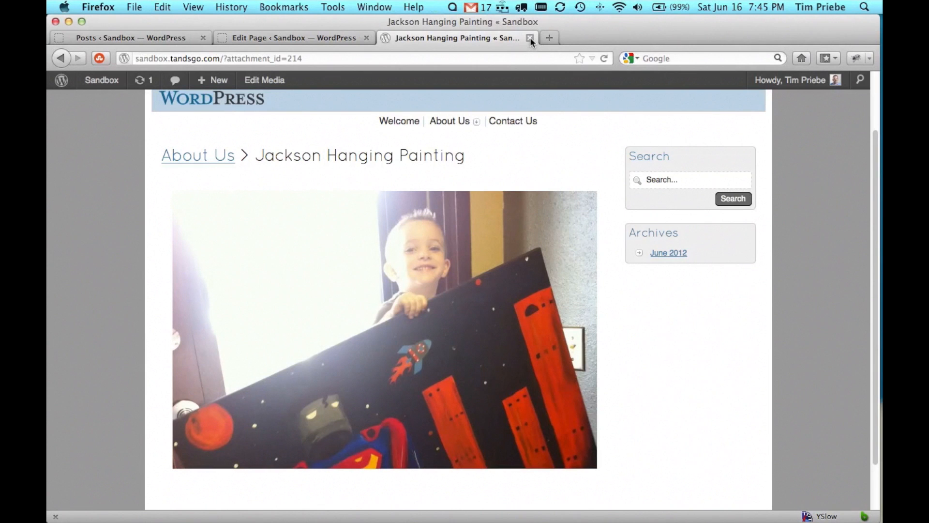
left_click(530, 38)
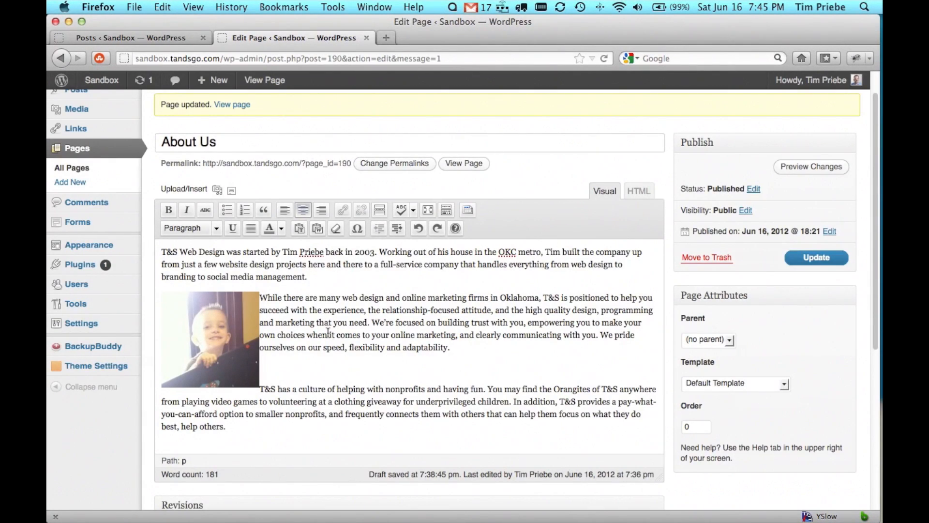
- Delete the thumbnail from the page content
left_click(210, 346)
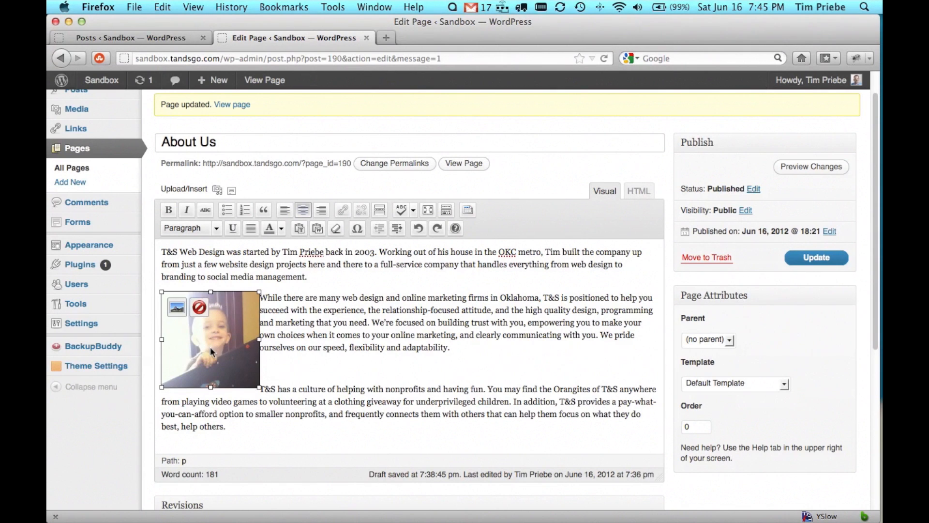
left_click(200, 308)
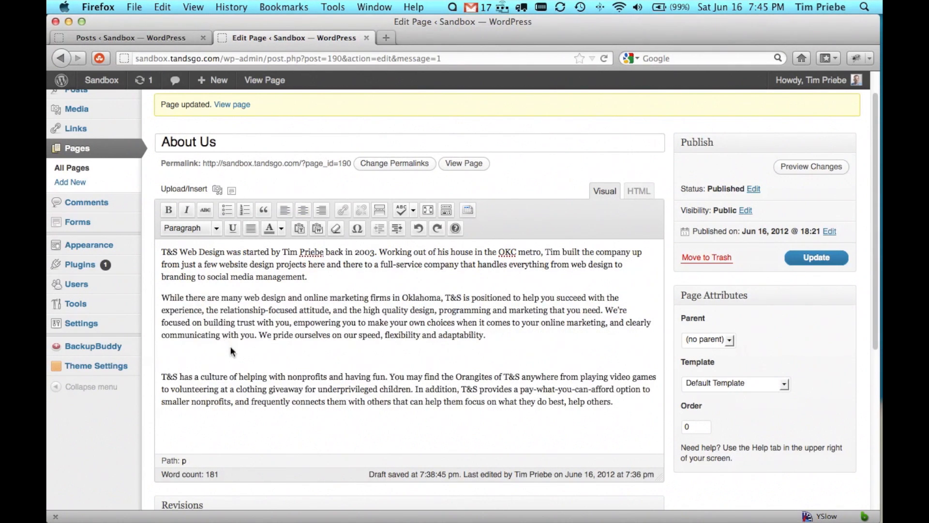
- Check whether the deleted thumbnail's image is still in the page's media gallery, and close the media dialog
scroll(231, 347, "down", 1)
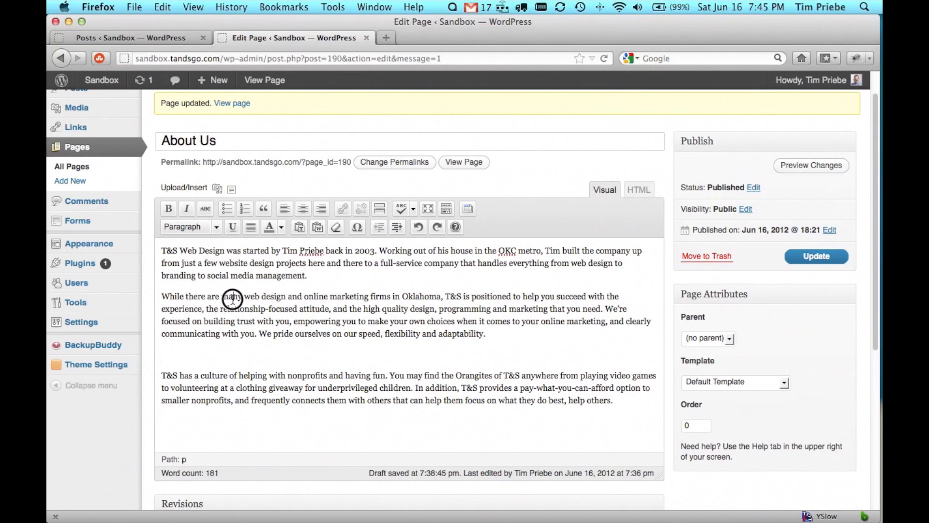
left_click(217, 191)
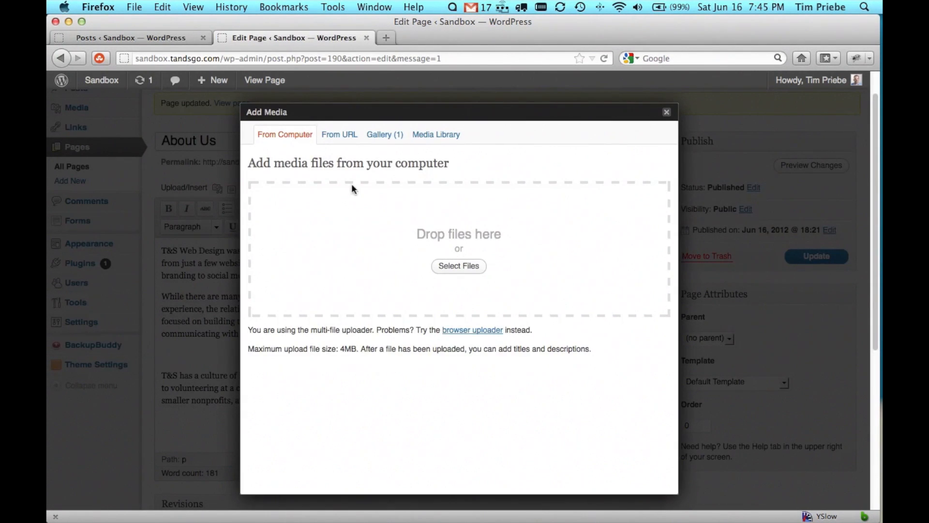
left_click(387, 137)
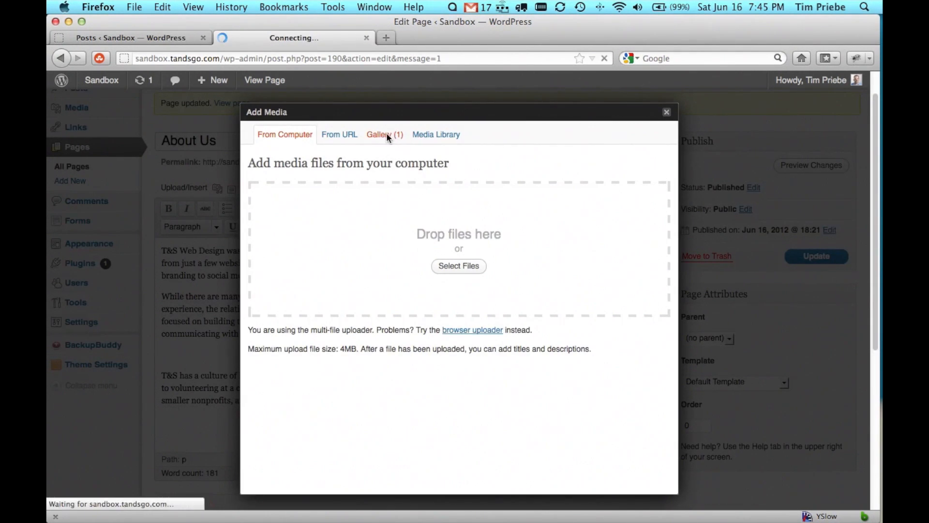
scroll(448, 207, "down", 5)
scroll(488, 192, "up", 5)
scroll(488, 192, "up", 1)
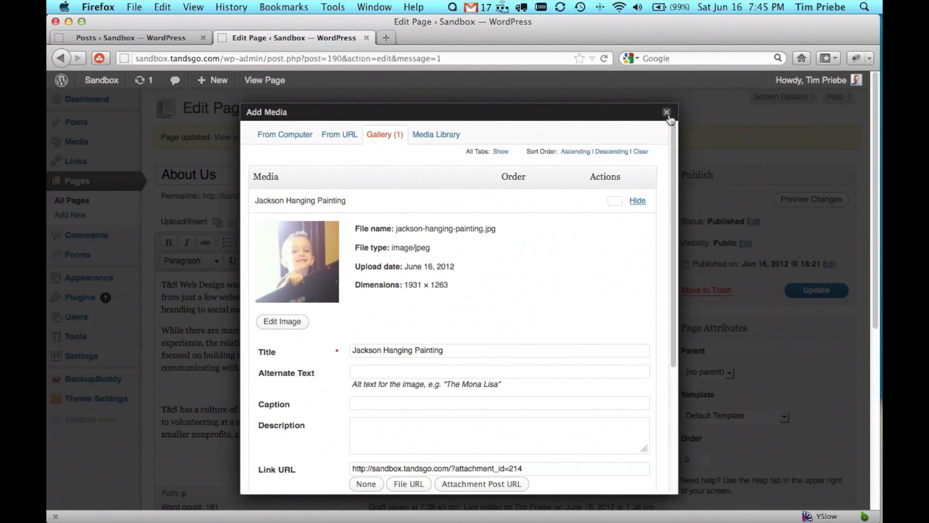
left_click(667, 112)
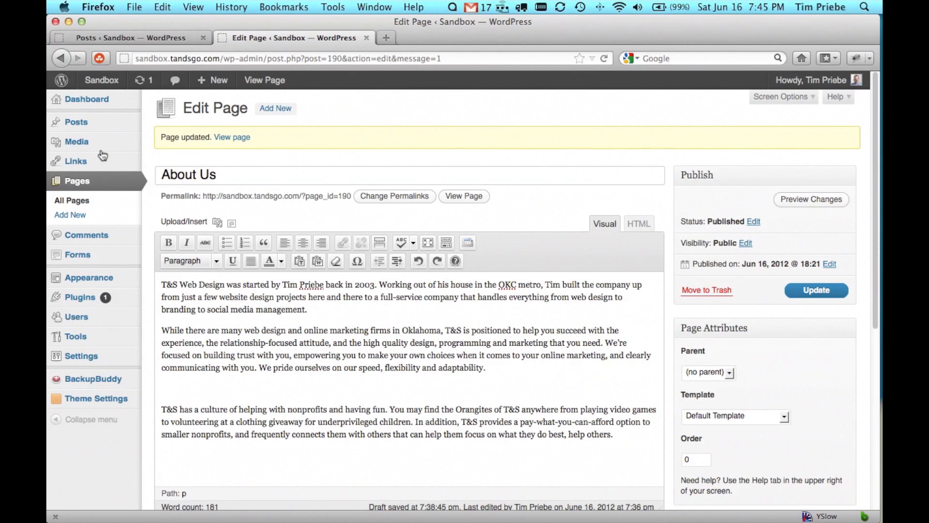
- Permanently delete the image attached to About Us from the Media Library
left_click(100, 141)
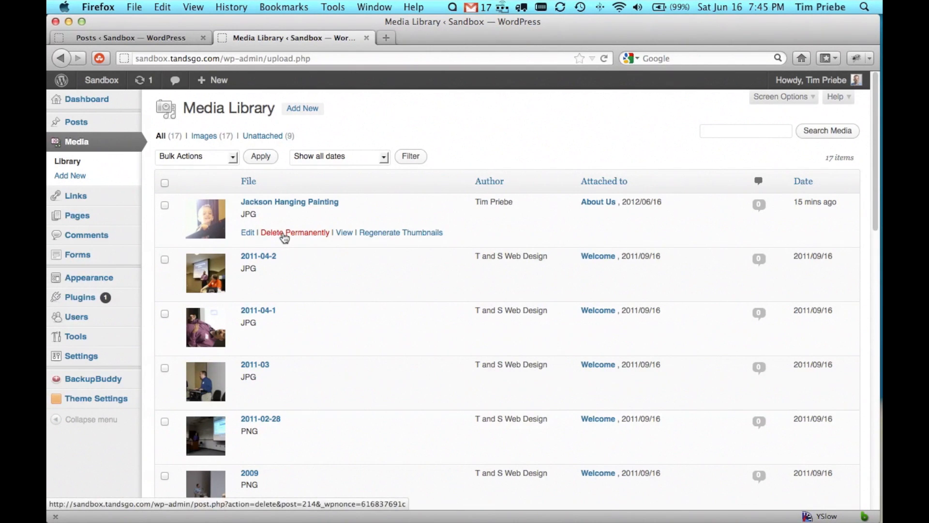
left_click(285, 236)
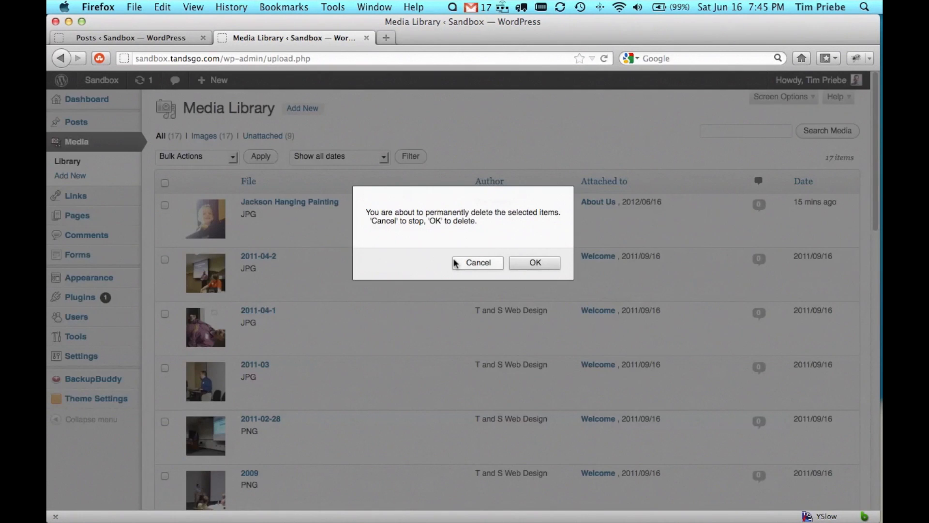
left_click(532, 263)
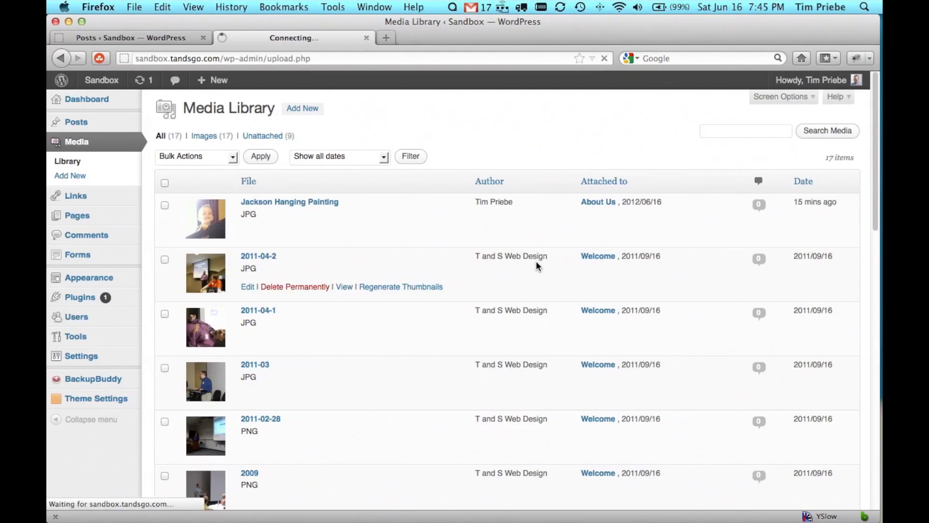